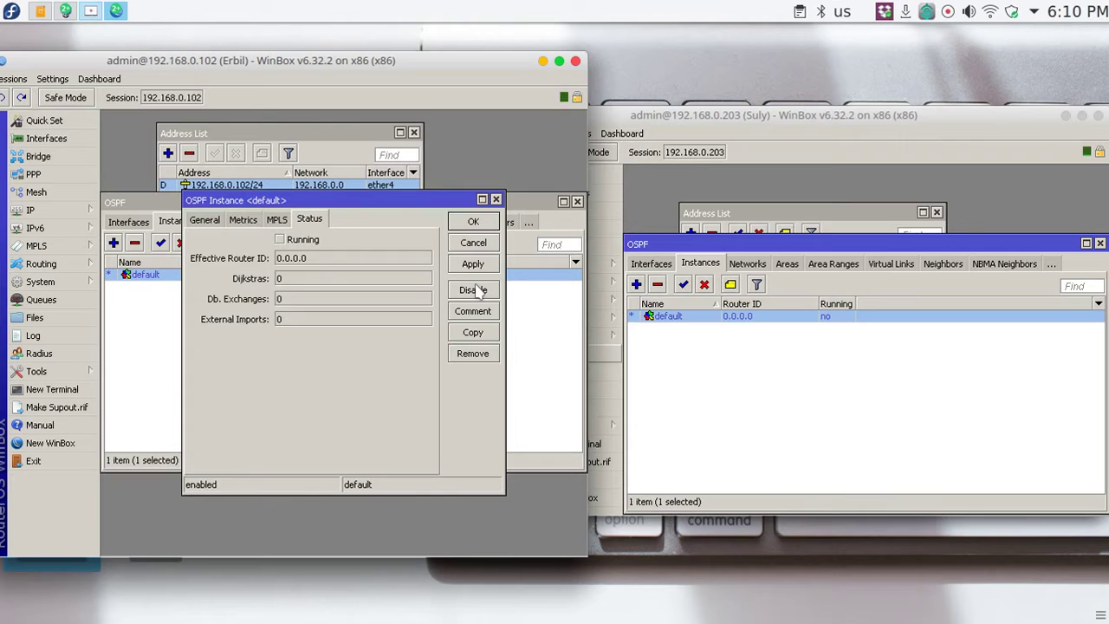
- Close the default OSPF instance's properties on the Erbil router and move the OSPF window to uncover its address list
{"action": "left_click", "coordinate": [473, 222]}
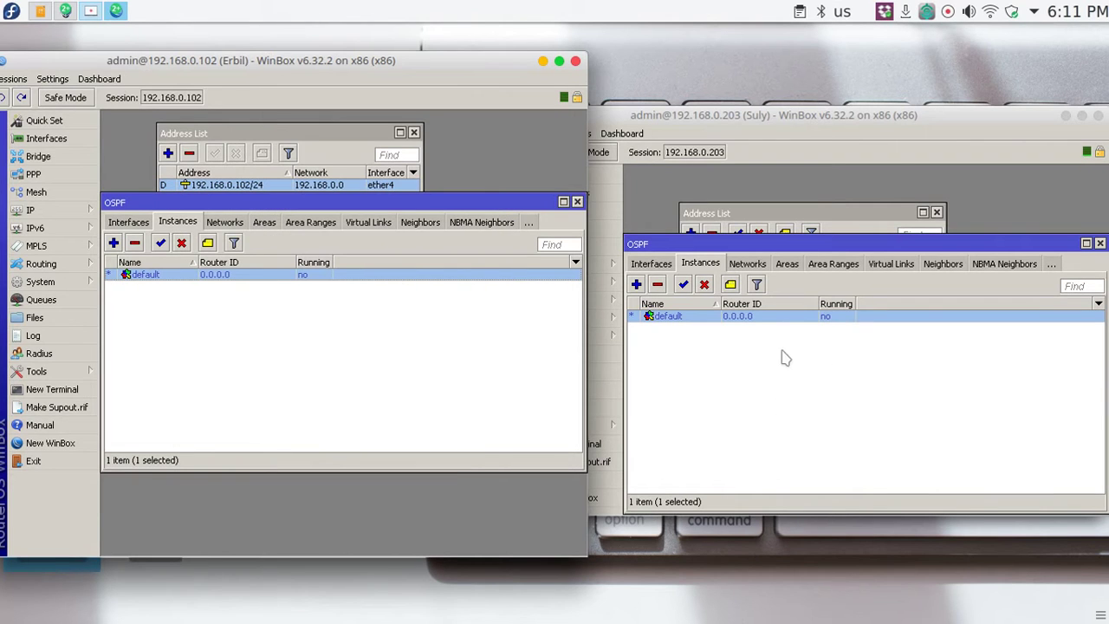
{"action": "left_click_drag", "start_coordinate": [431, 203], "coordinate": [454, 257]}
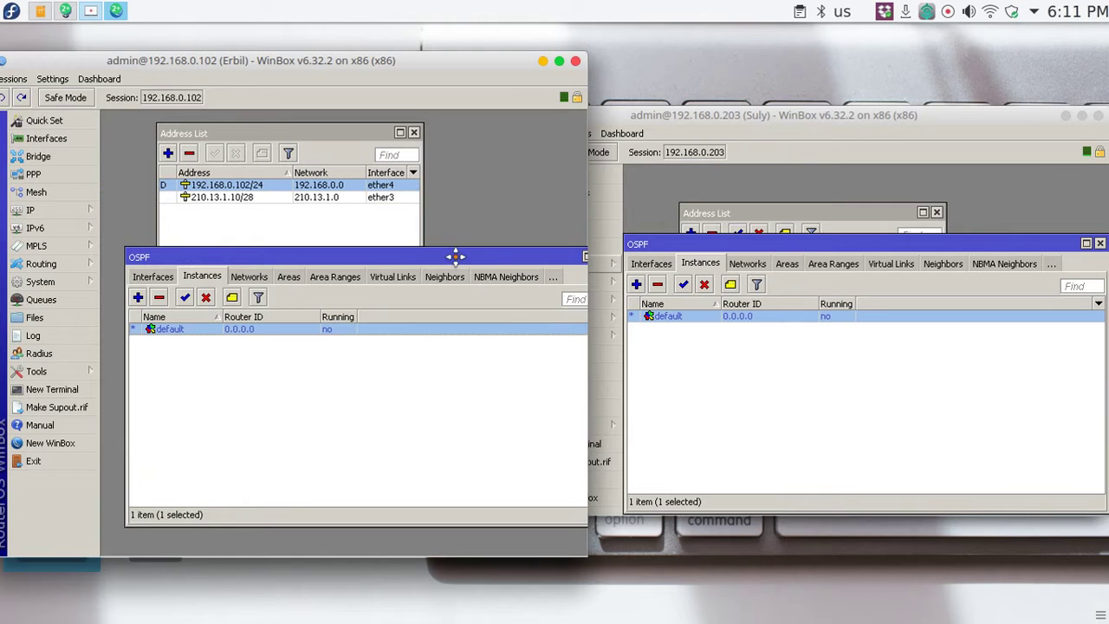
{"action": "left_click", "coordinate": [221, 188]}
{"action": "left_click", "coordinate": [226, 197]}
{"action": "left_click", "coordinate": [226, 186]}
- Switch to the LibreOffice Draw diagram, copy the WAN address 192.168.0.1/24, and return to WinBox
{"action": "left_click", "coordinate": [40, 10]}
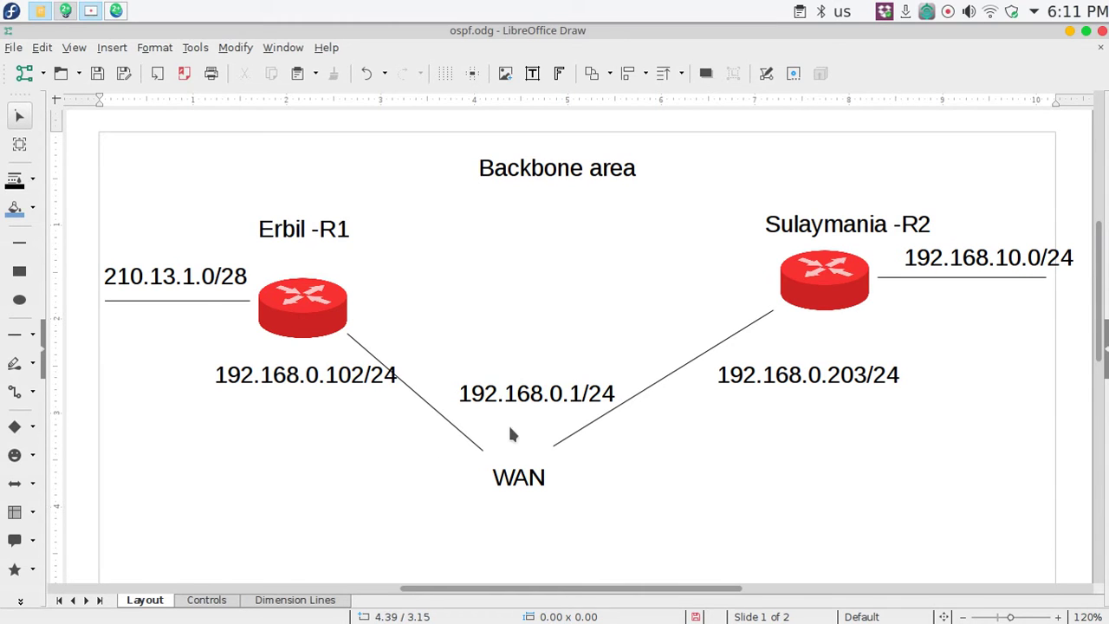
{"action": "double_click", "coordinate": [507, 394]}
{"action": "left_click", "coordinate": [507, 393]}
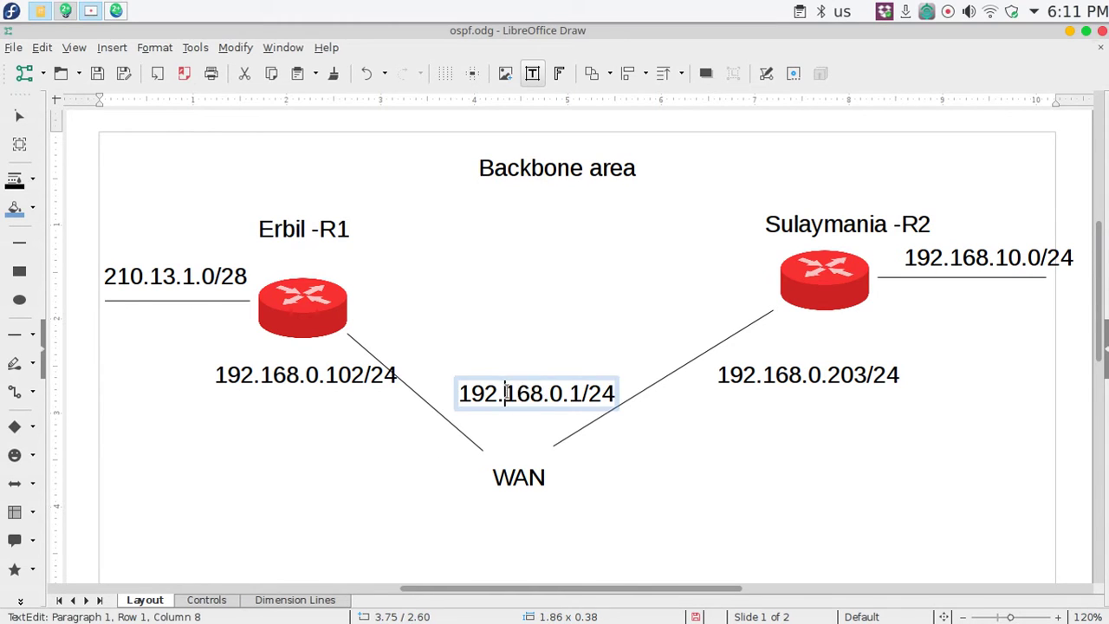
{"action": "triple_click", "coordinate": [507, 392]}
{"action": "key", "text": "ctrl+c"}
{"action": "left_click", "coordinate": [396, 455]}
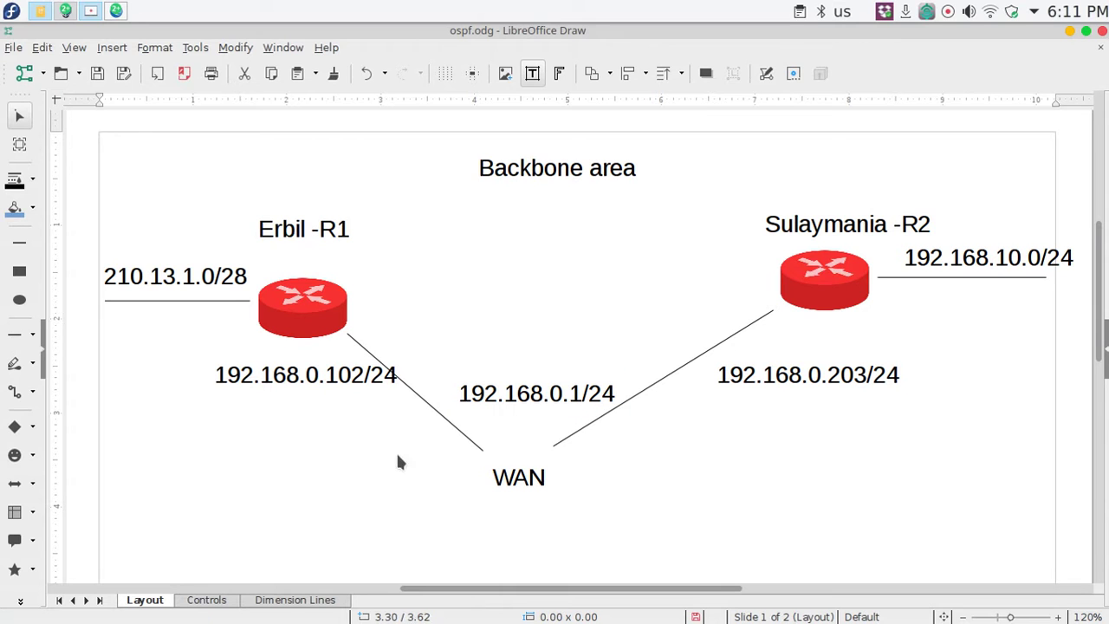
{"action": "left_click", "coordinate": [40, 10]}
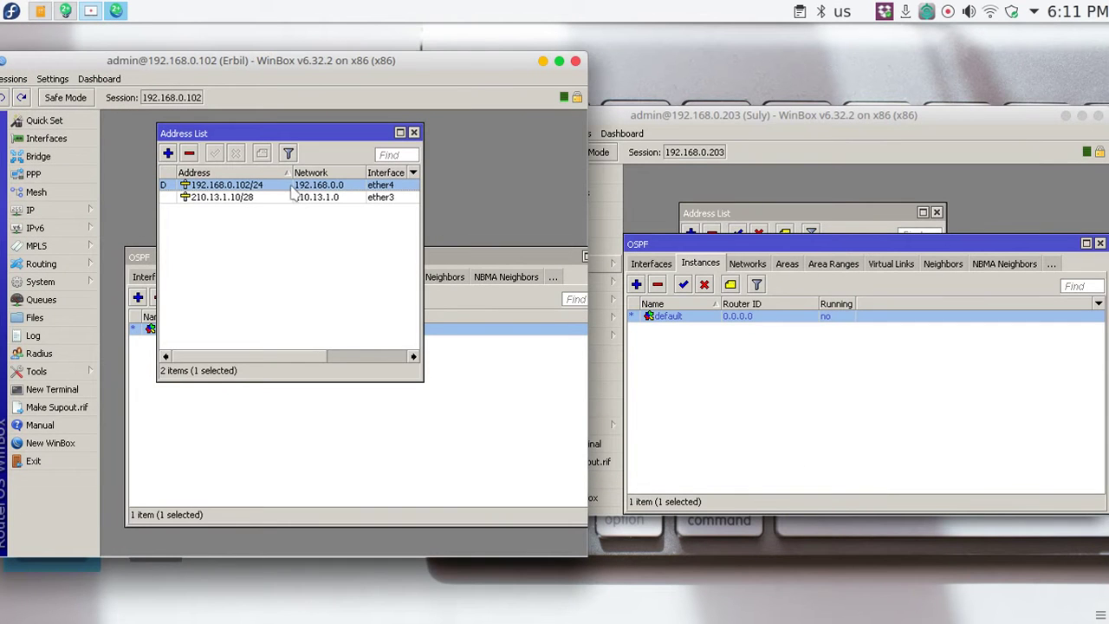
- Add the OSPF network 192.168.0.0/24 in the backbone area on the Erbil router, copying the network address for reuse
{"action": "left_click", "coordinate": [767, 216]}
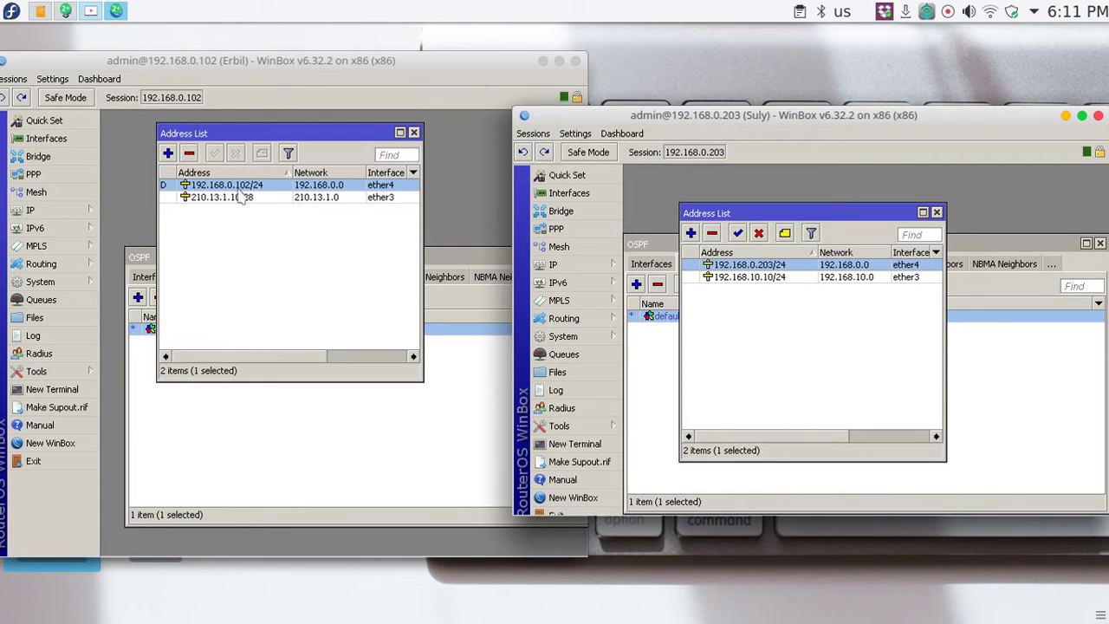
{"action": "left_click", "coordinate": [407, 399]}
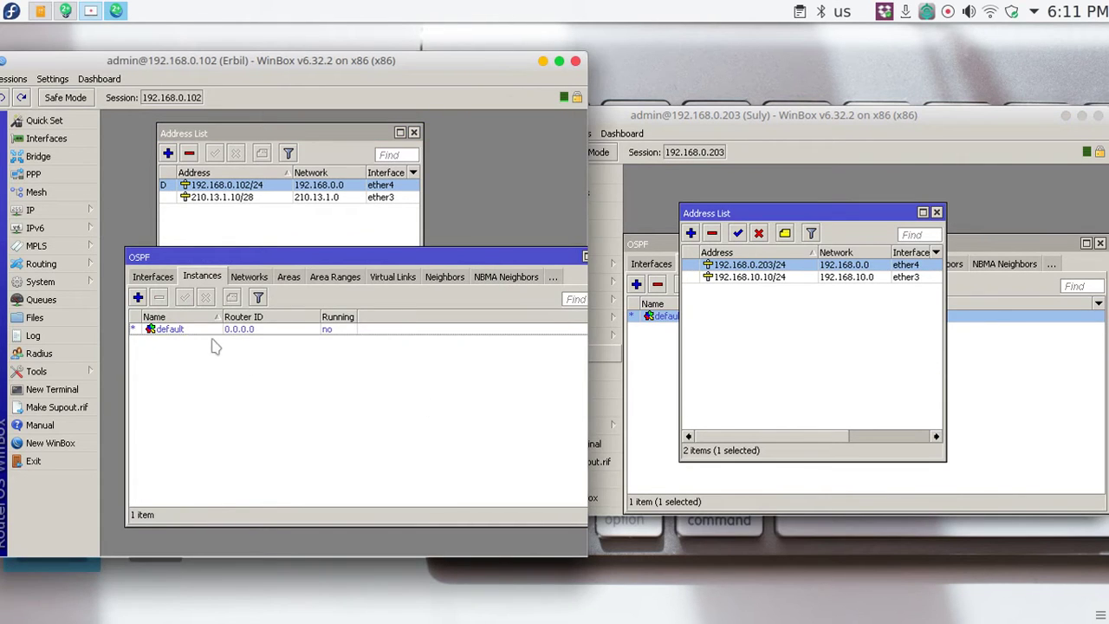
{"action": "left_click", "coordinate": [252, 279]}
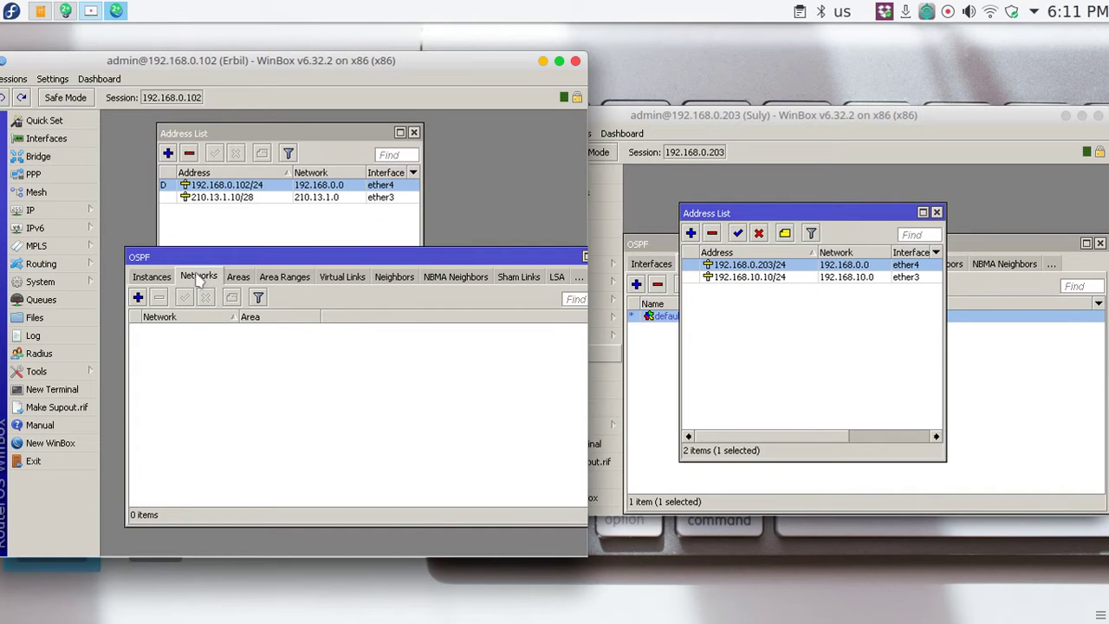
{"action": "left_click", "coordinate": [138, 298]}
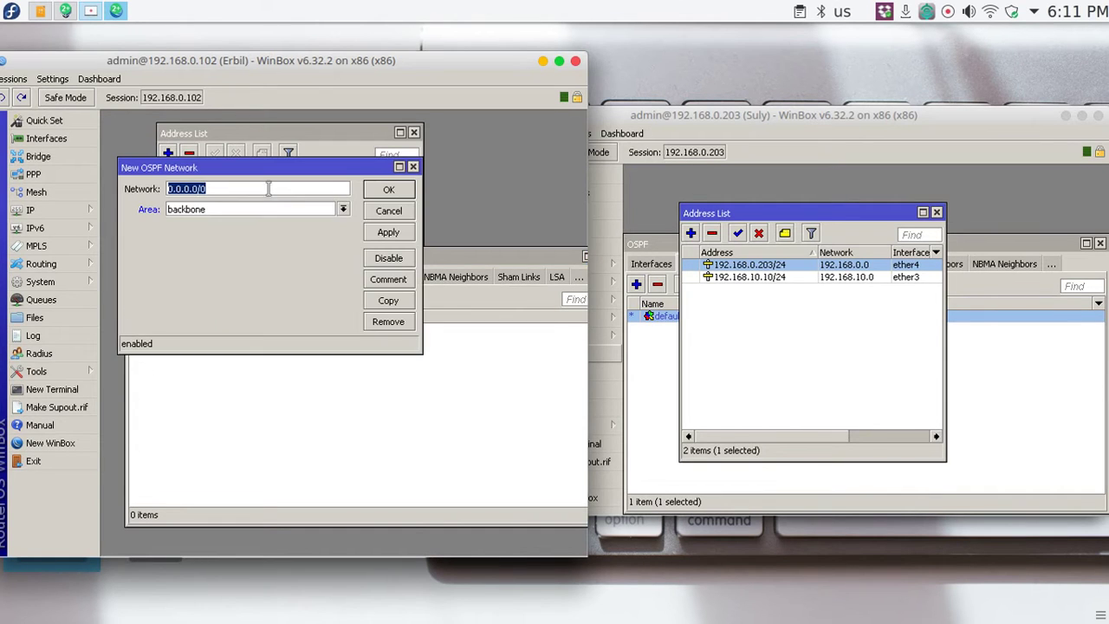
{"action": "key", "text": "ctrl+v"}
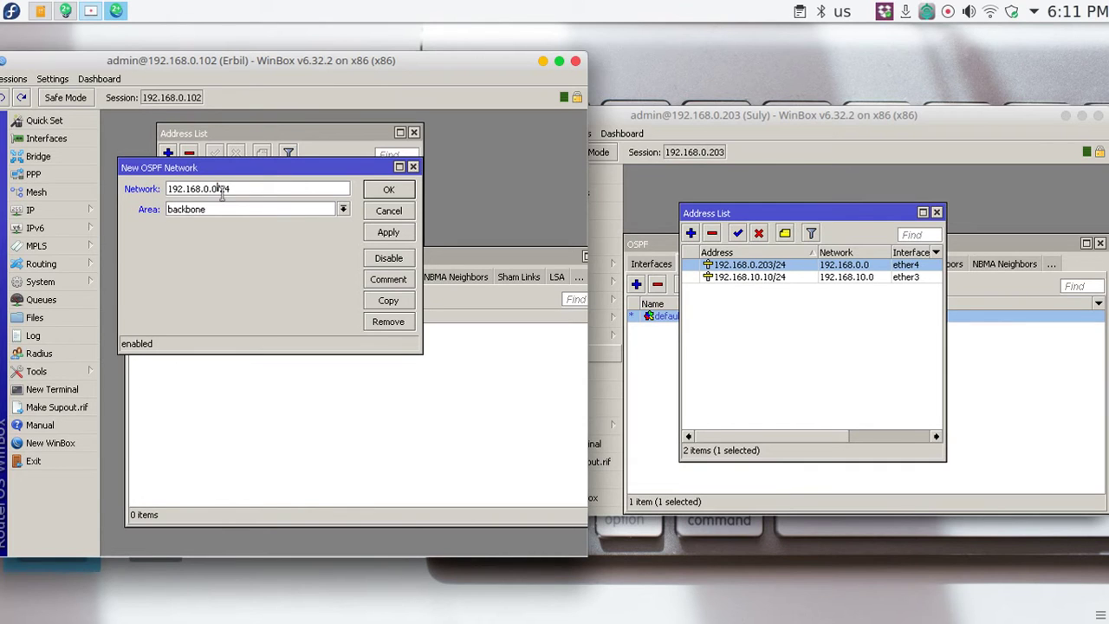
{"action": "left_click_drag", "start_coordinate": [240, 191], "coordinate": [81, 187]}
{"action": "key", "text": "ctrl+c"}
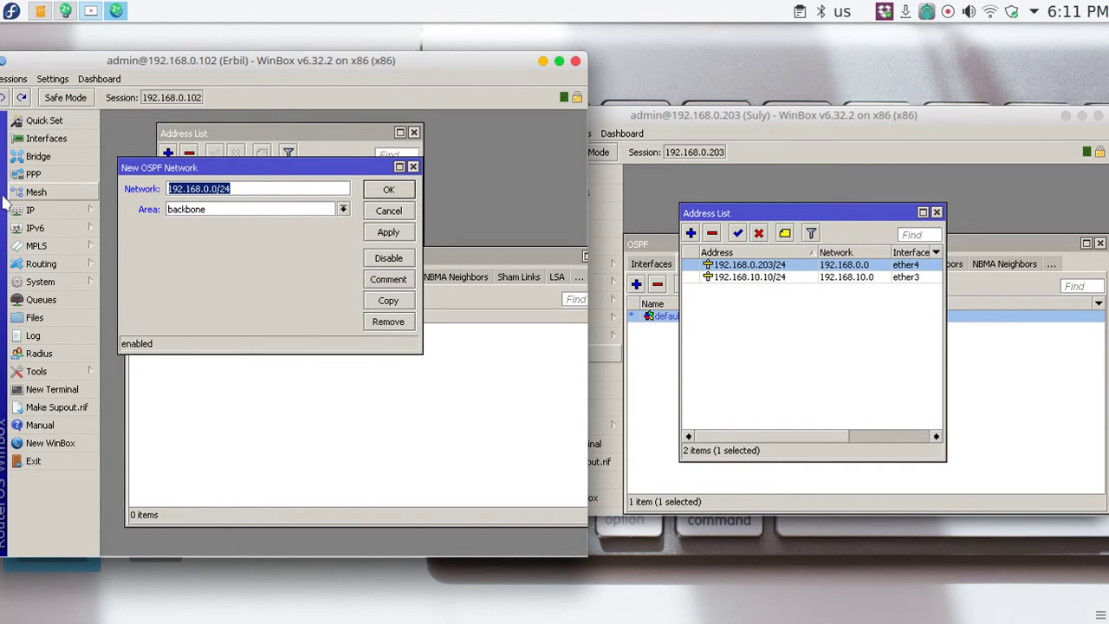
{"action": "left_click", "coordinate": [383, 192]}
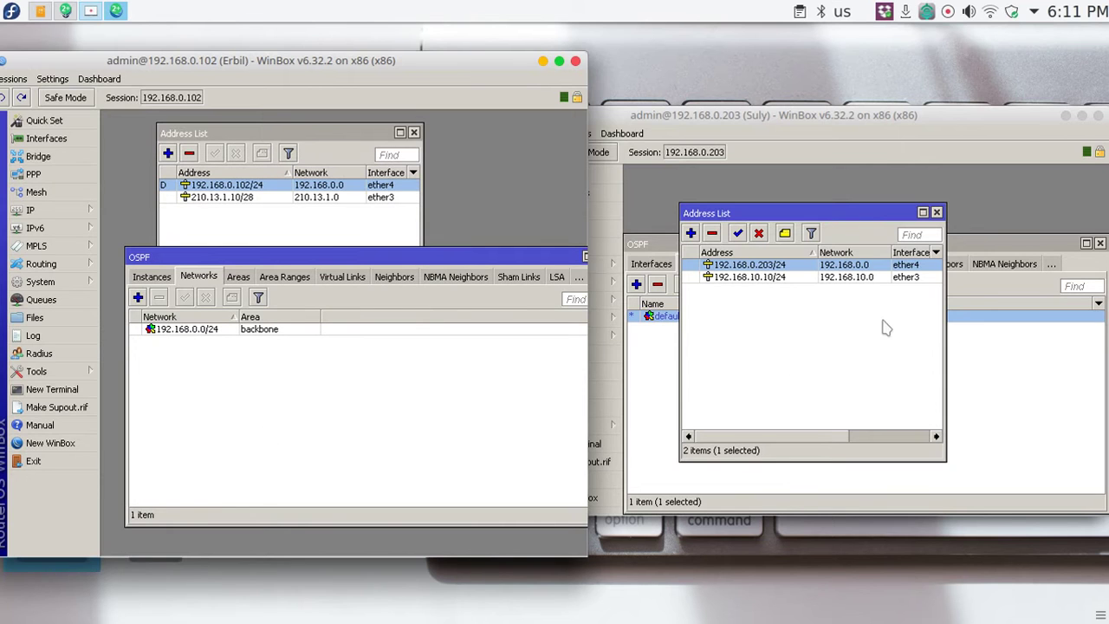
- Add the OSPF network 192.168.0.0/24 in the backbone area on the Suly router
{"action": "left_click", "coordinate": [1033, 249]}
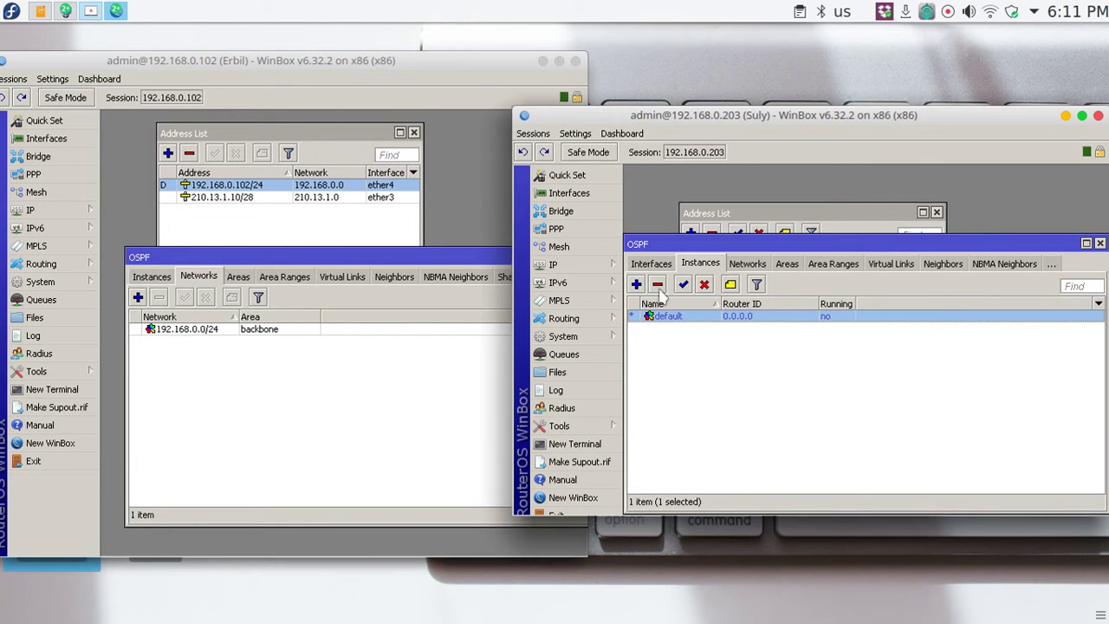
{"action": "left_click", "coordinate": [749, 263]}
{"action": "left_click", "coordinate": [757, 263]}
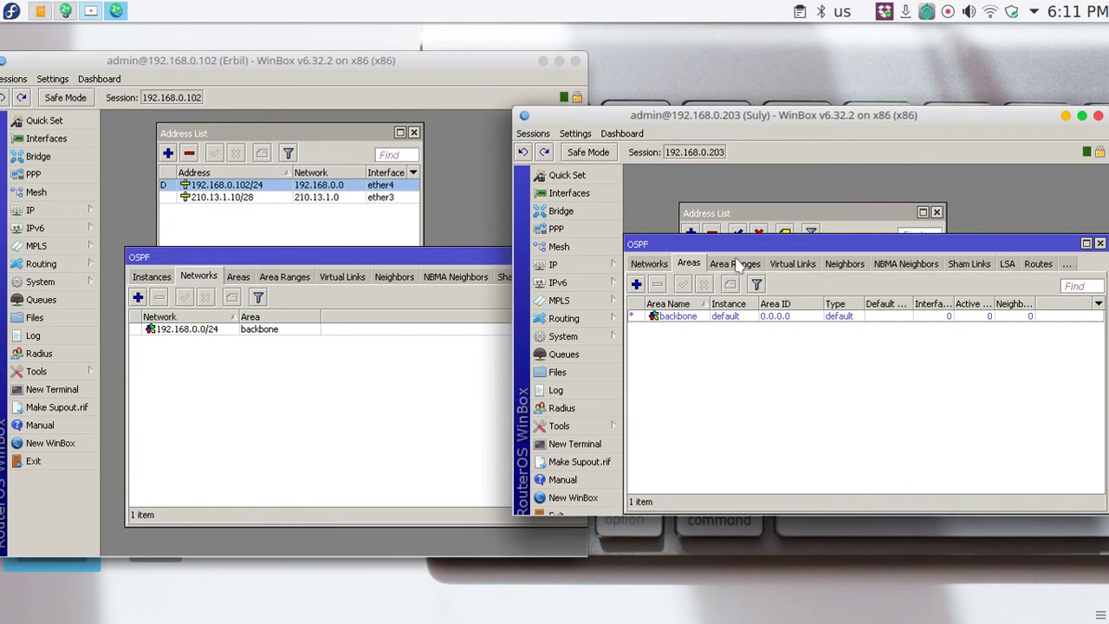
{"action": "left_click", "coordinate": [664, 264]}
{"action": "left_click", "coordinate": [636, 284]}
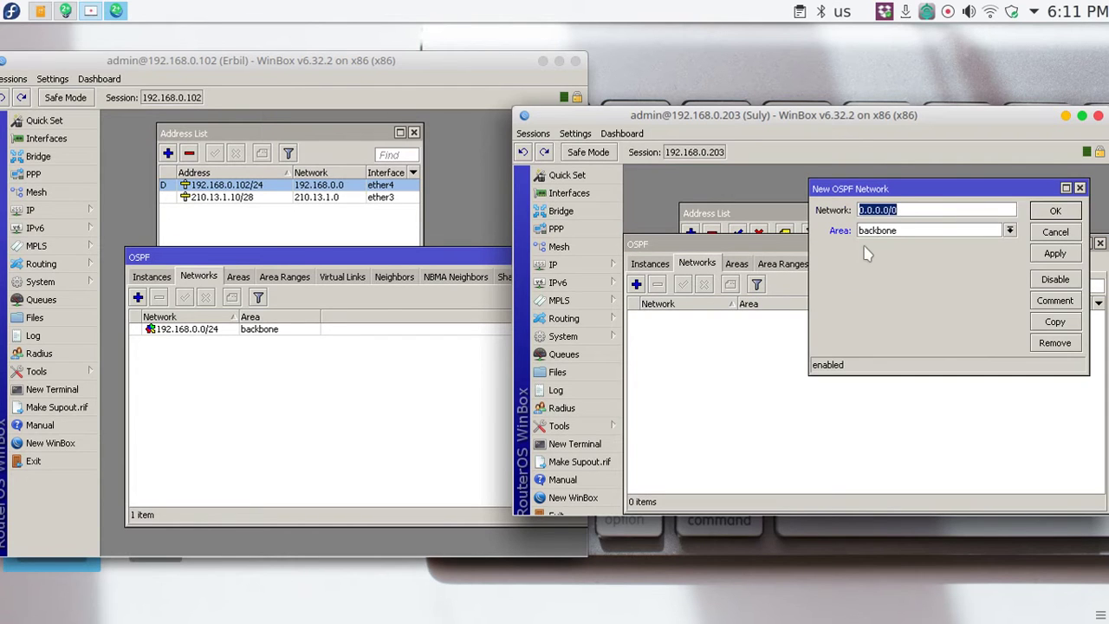
{"action": "key", "text": "ctrl+v"}
{"action": "left_click", "coordinate": [889, 234]}
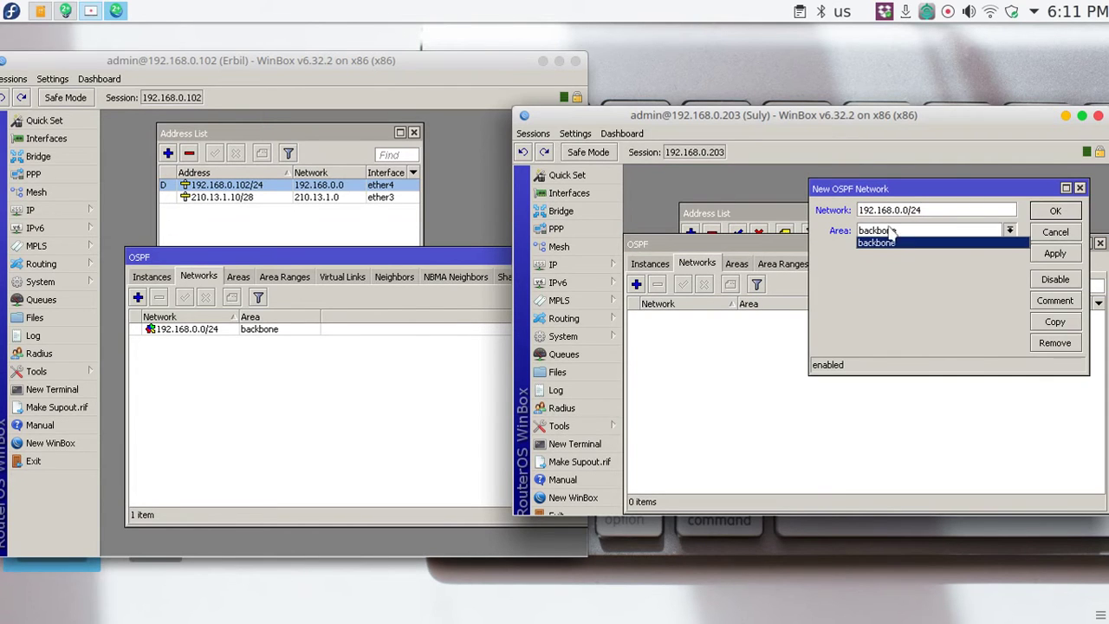
{"action": "left_click", "coordinate": [895, 245]}
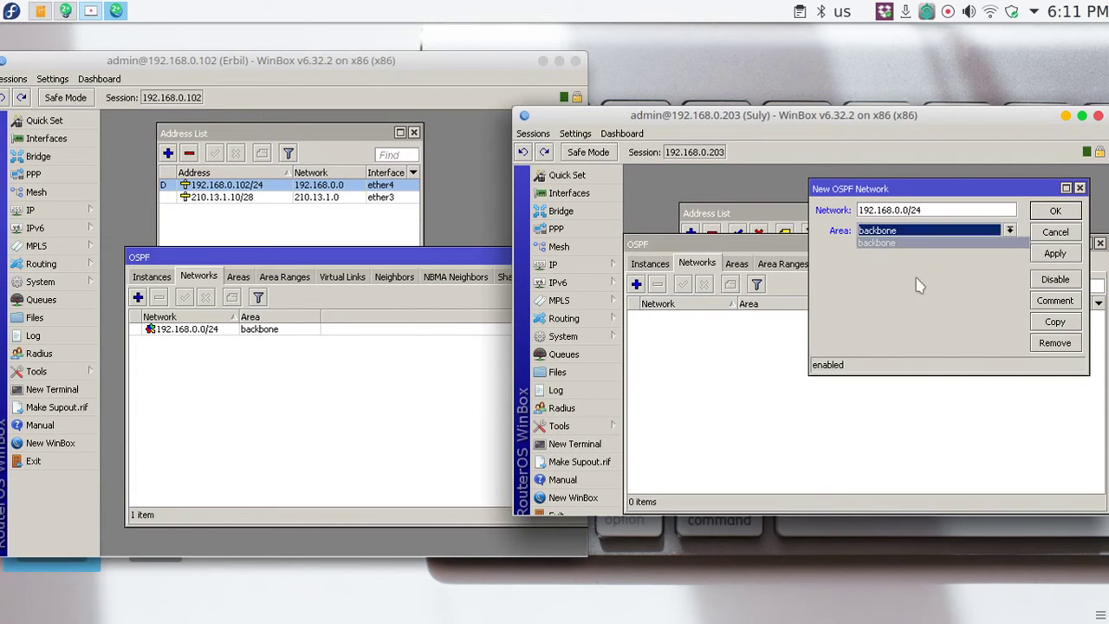
{"action": "left_click", "coordinate": [1056, 212]}
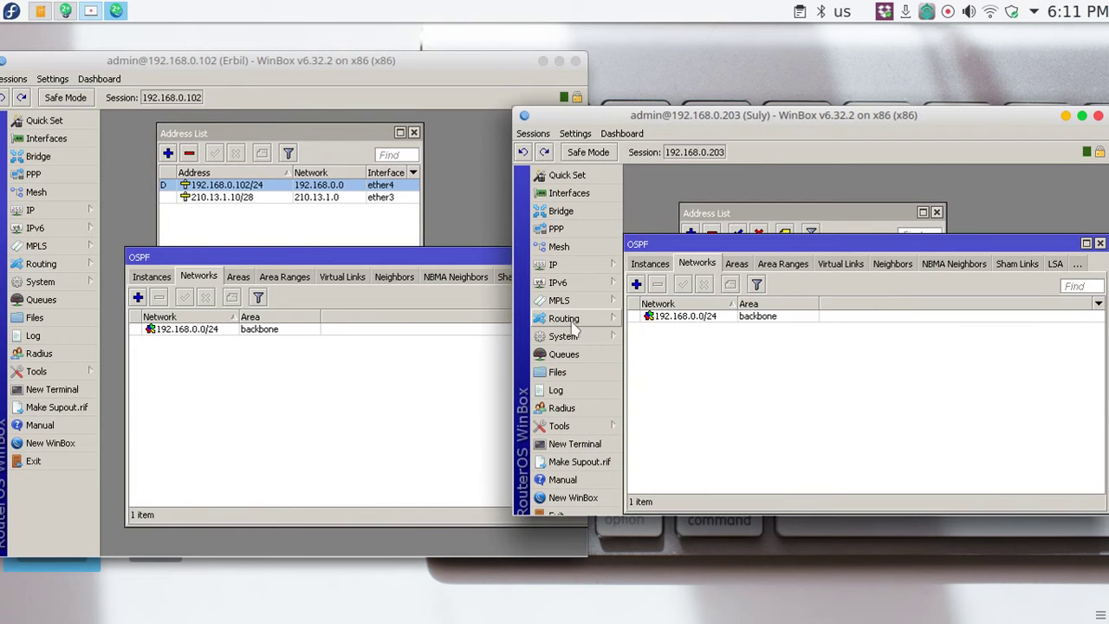
- Check both routers' LAN networks in the LibreOffice Draw diagram, then return to WinBox and uncover the Suly router's address list
{"action": "left_click", "coordinate": [40, 10]}
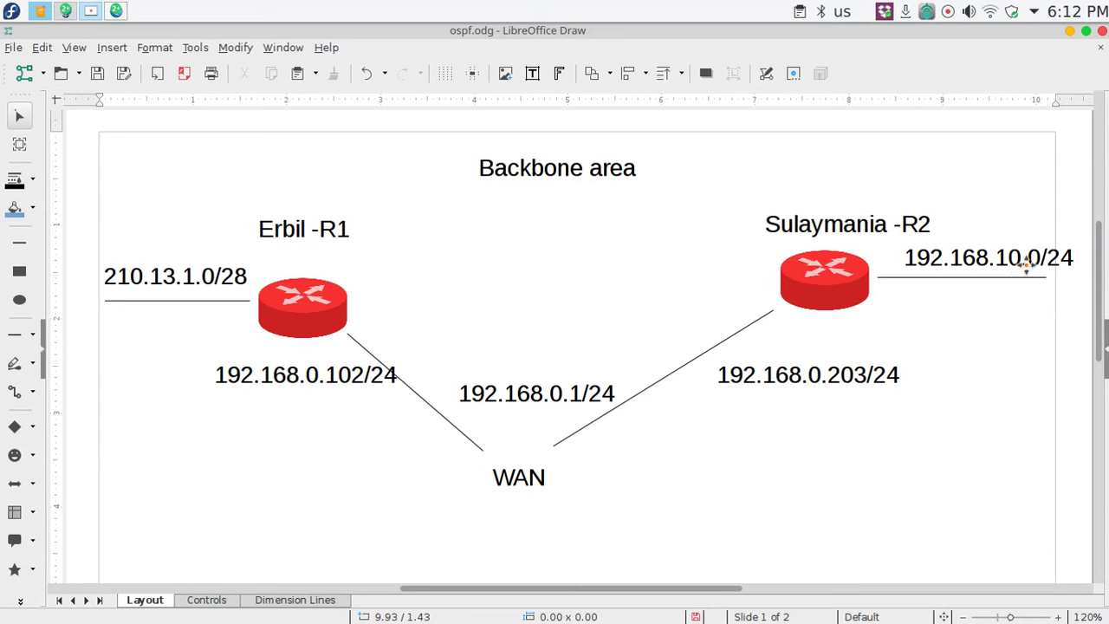
{"action": "left_click", "coordinate": [43, 14]}
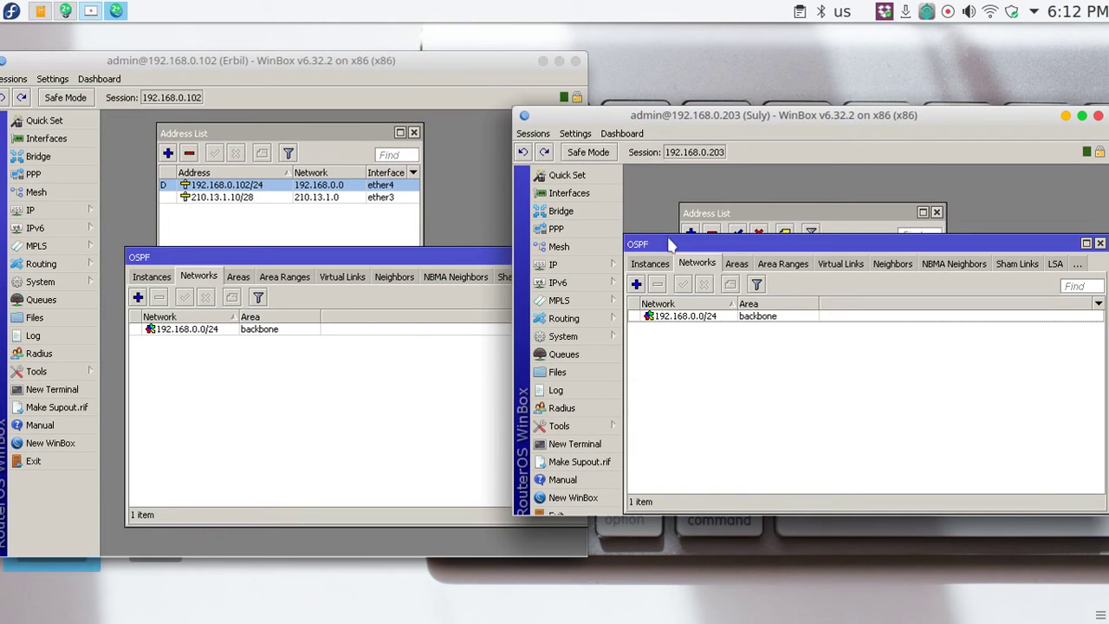
{"action": "left_click_drag", "start_coordinate": [728, 216], "coordinate": [768, 178]}
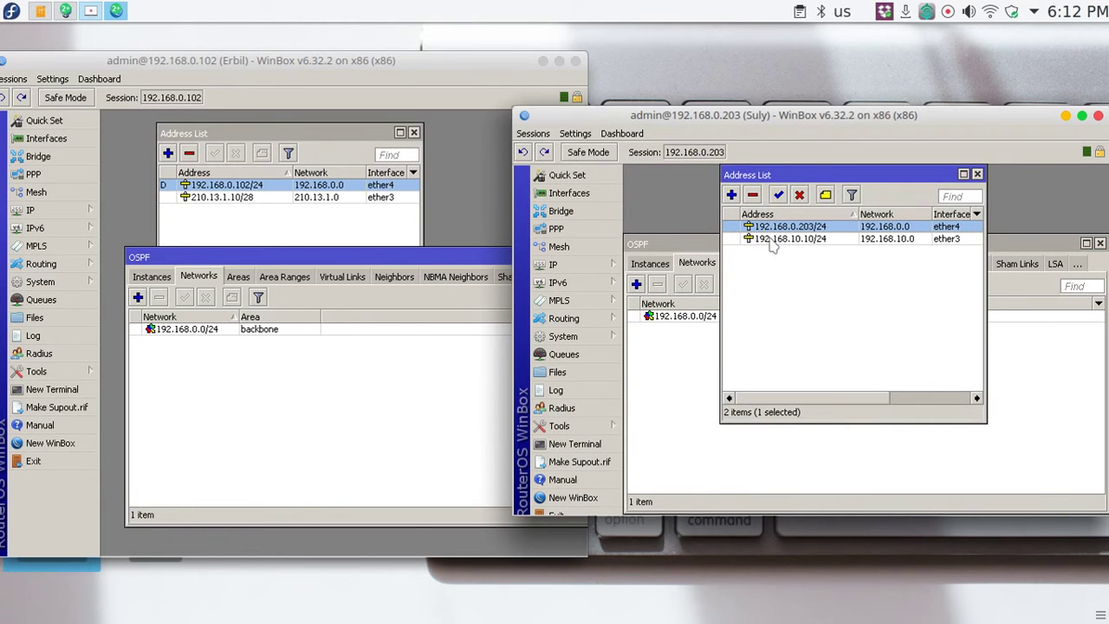
- Copy the LAN address 210.13.1.10/28 from the Erbil router's ether3 entry and return to its OSPF networks
{"action": "left_click", "coordinate": [224, 198]}
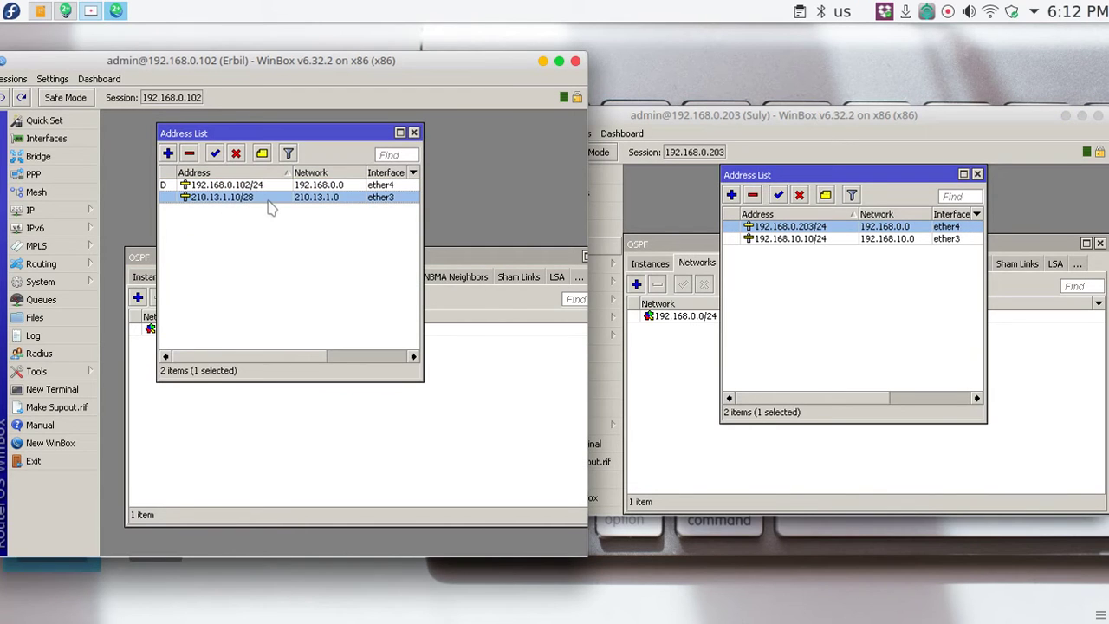
{"action": "double_click", "coordinate": [267, 200]}
{"action": "key", "text": "ctrl+c"}
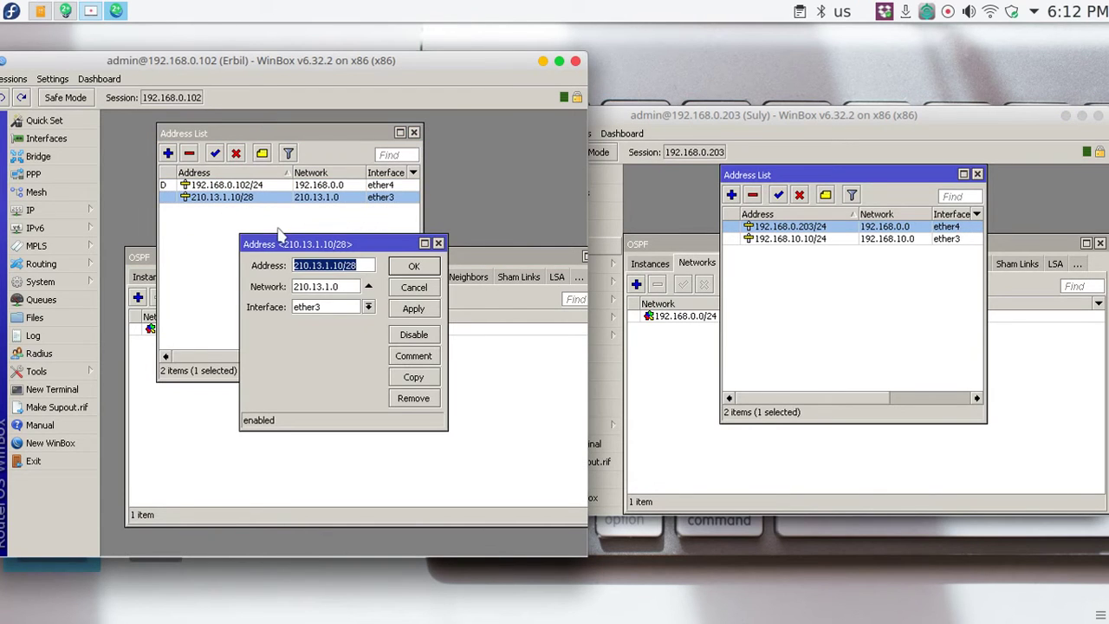
{"action": "left_click", "coordinate": [411, 286]}
{"action": "left_click", "coordinate": [453, 265]}
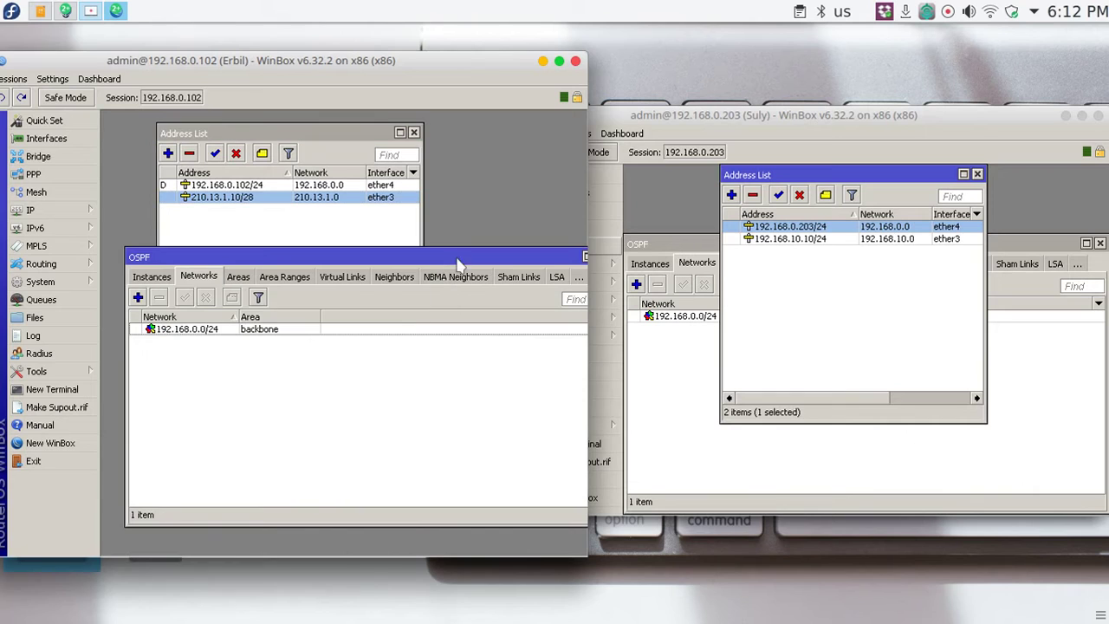
- Add the OSPF network 210.13.1.0/28 in the backbone area on the Erbil router
{"action": "left_click", "coordinate": [138, 297]}
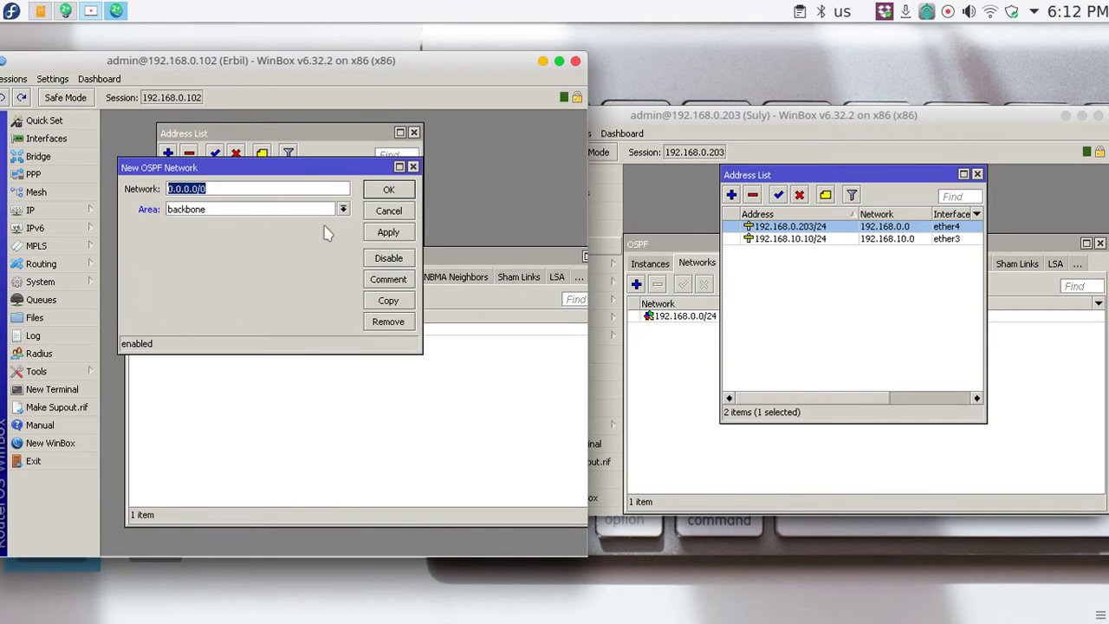
{"action": "key", "text": "ctrl+v"}
{"action": "key", "text": "Left"}
{"action": "key", "text": "Left"}
{"action": "key", "text": "Left"}
{"action": "key", "text": "Left"}
{"action": "key", "text": "BackSpace"}
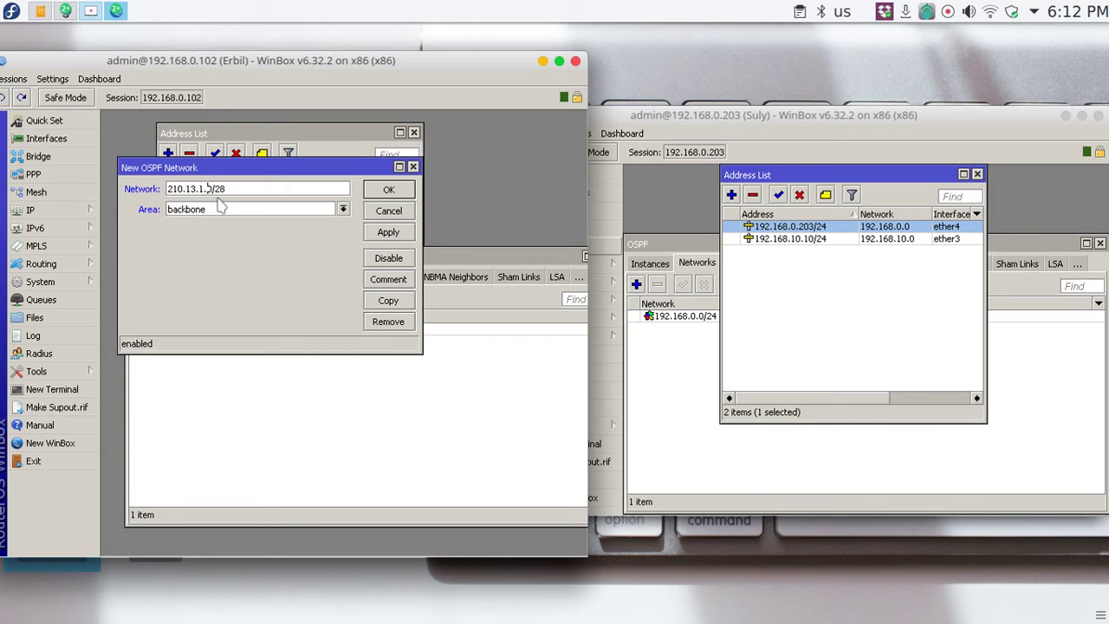
{"action": "left_click", "coordinate": [388, 189]}
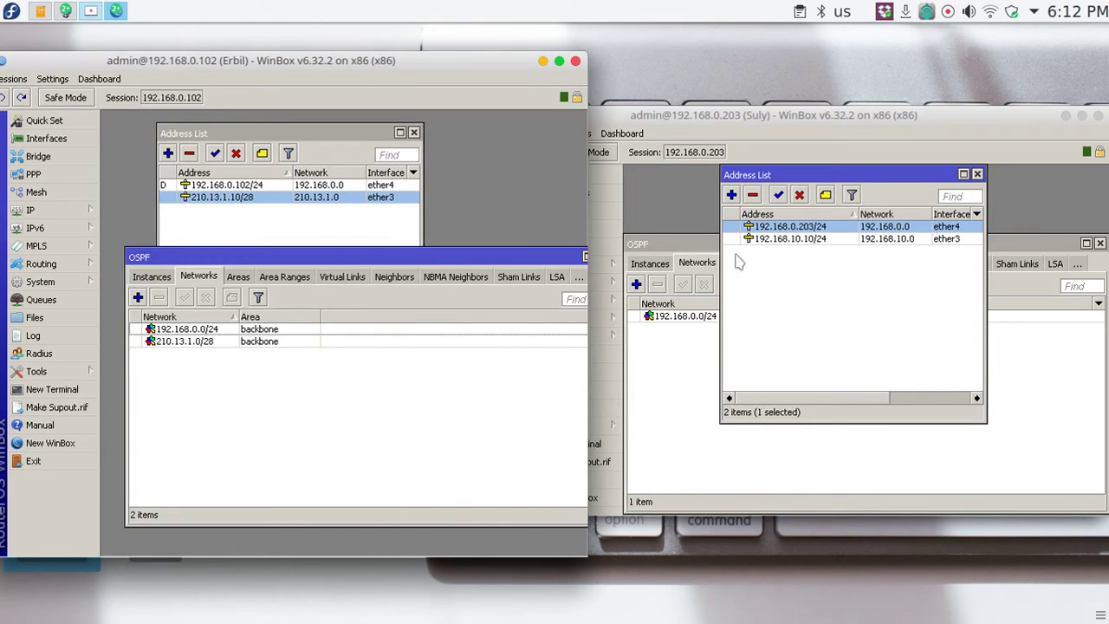
- Copy the Suly router's ether3 address and use it to add the OSPF network 192.168.10.0/24 in the backbone area
{"action": "double_click", "coordinate": [785, 240]}
{"action": "key", "text": "ctrl+c"}
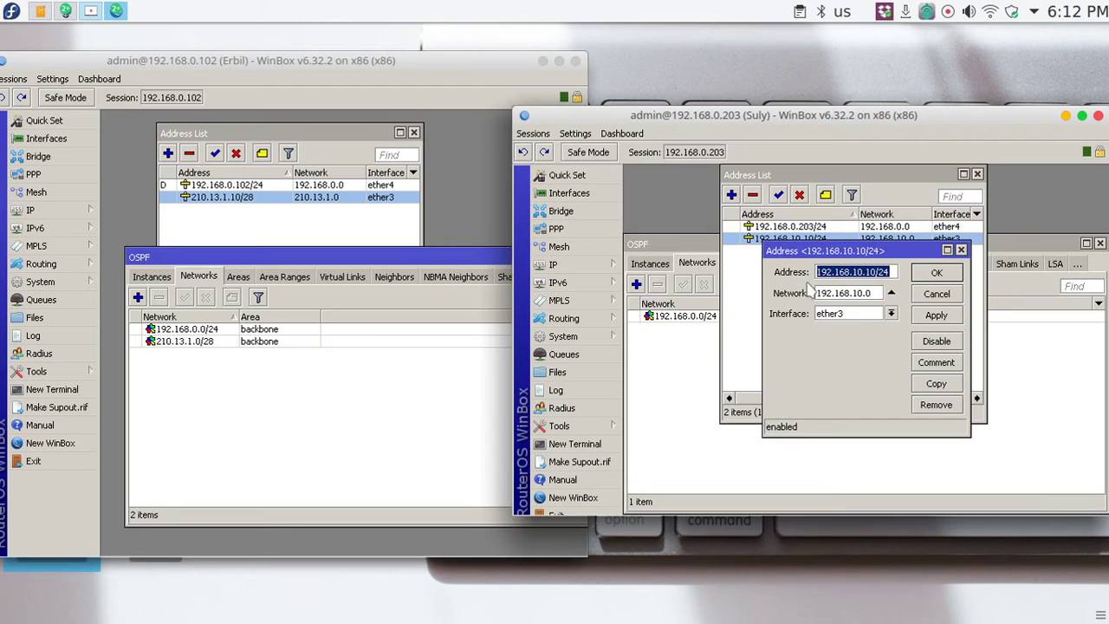
{"action": "left_click", "coordinate": [937, 294]}
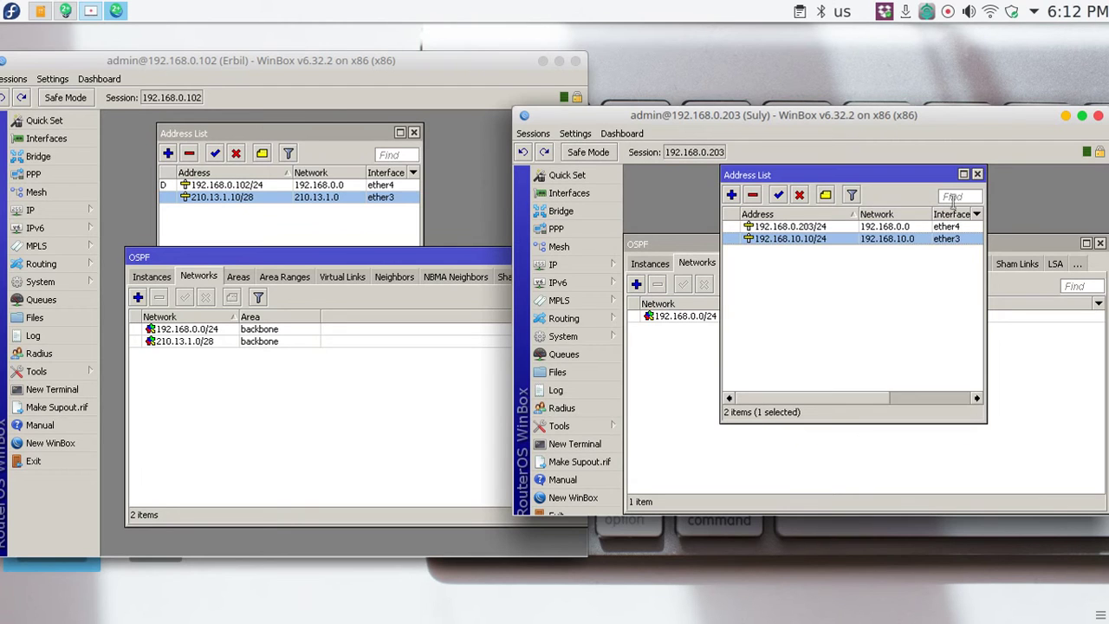
{"action": "left_click", "coordinate": [716, 248]}
{"action": "left_click", "coordinate": [636, 284]}
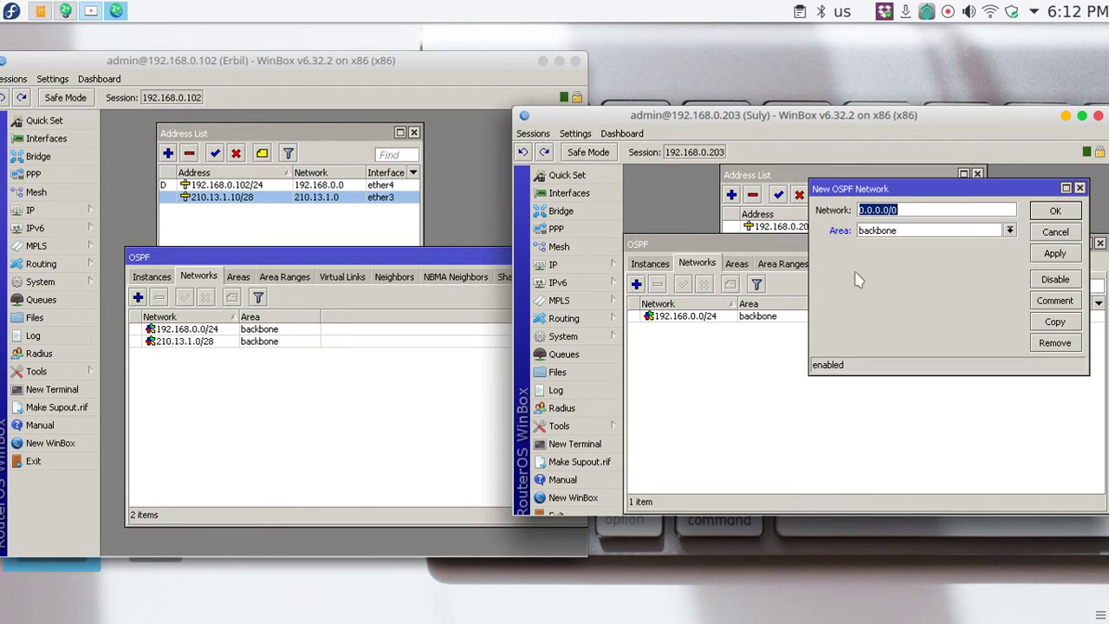
{"action": "key", "text": "ctrl+v"}
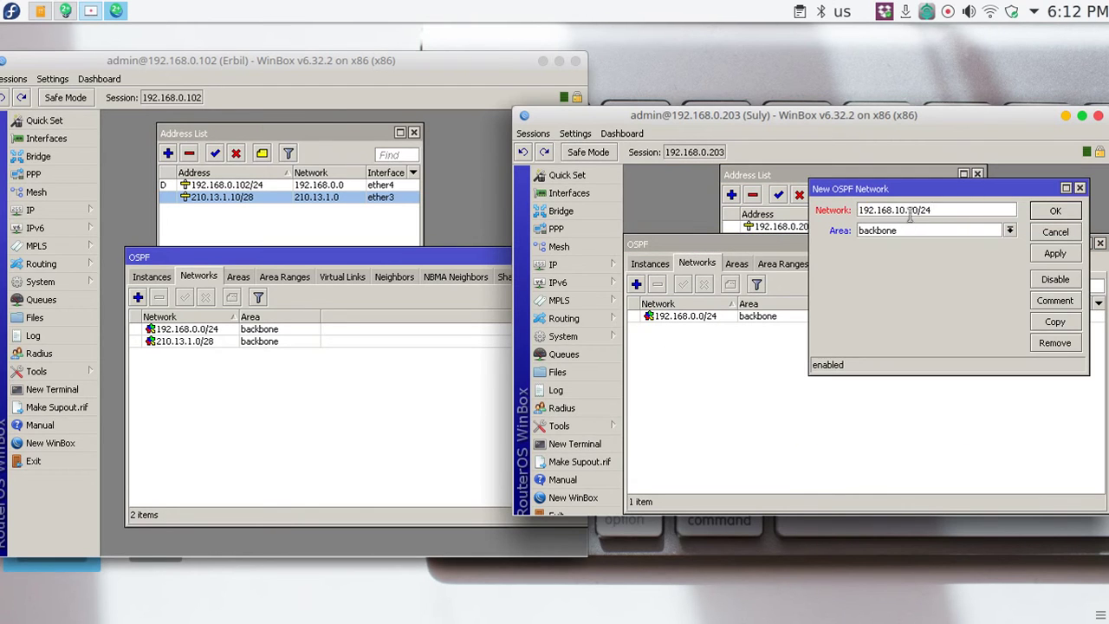
{"action": "key", "text": "BackSpace"}
{"action": "left_click", "coordinate": [1056, 211]}
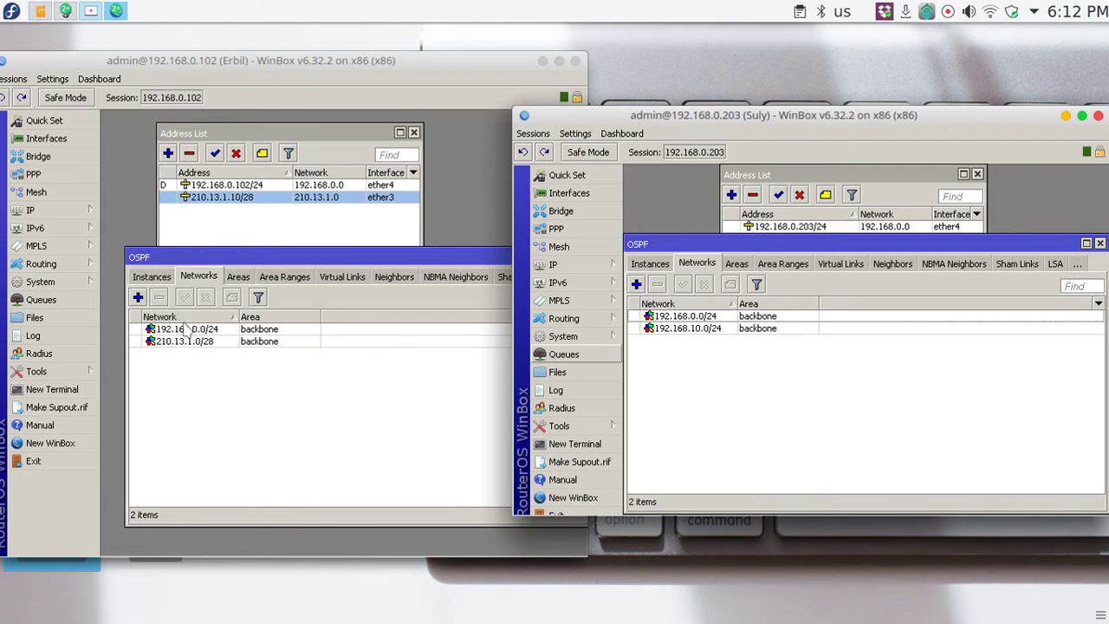
- Open the Ping tool on both the Erbil and Suly routers and position each Ping window to uncover the OSPF network lists
{"action": "left_click", "coordinate": [43, 373]}
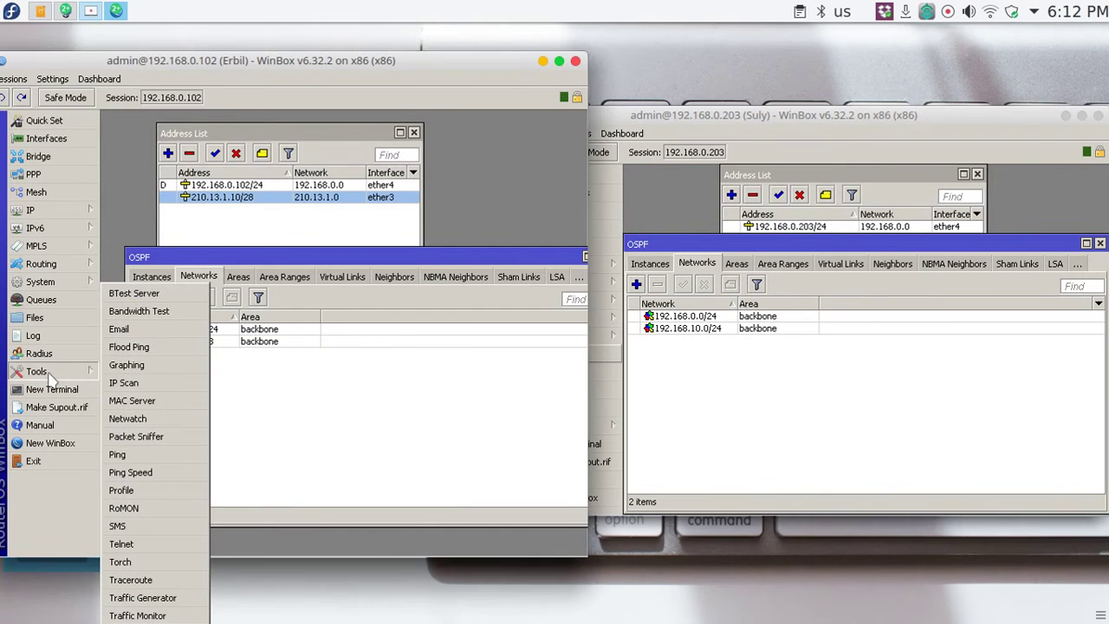
{"action": "left_click", "coordinate": [178, 454]}
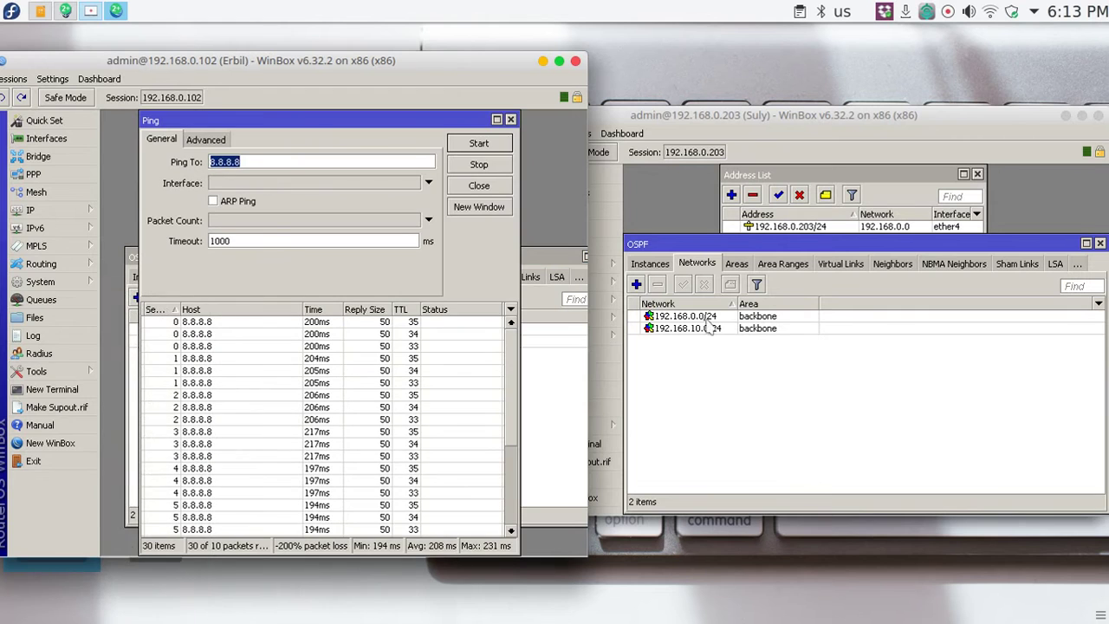
{"action": "left_click", "coordinate": [671, 370]}
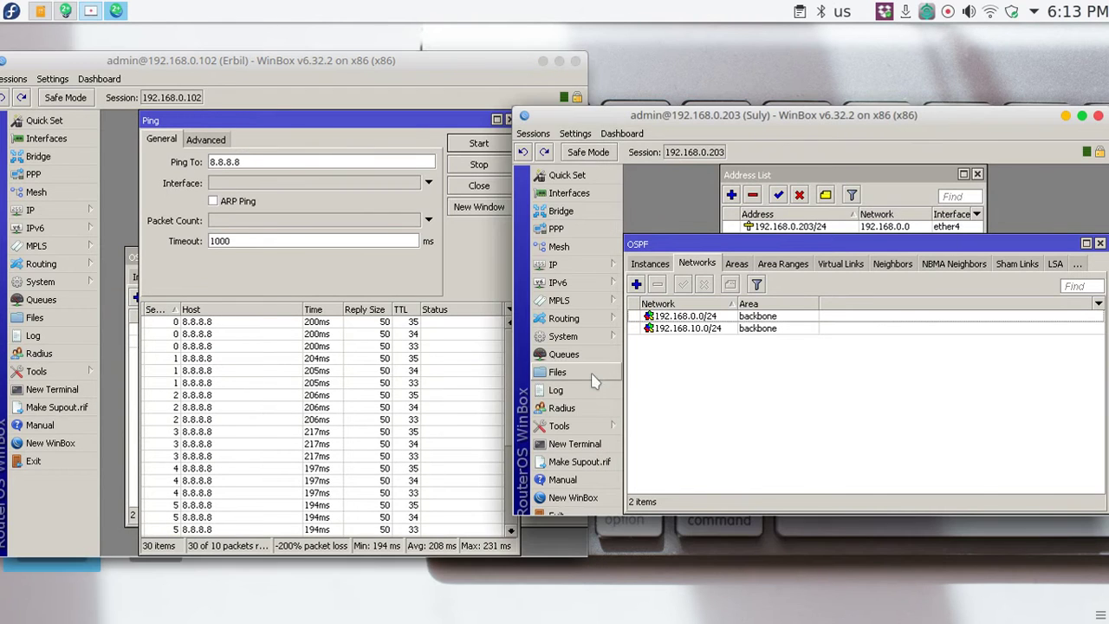
{"action": "left_click", "coordinate": [593, 431]}
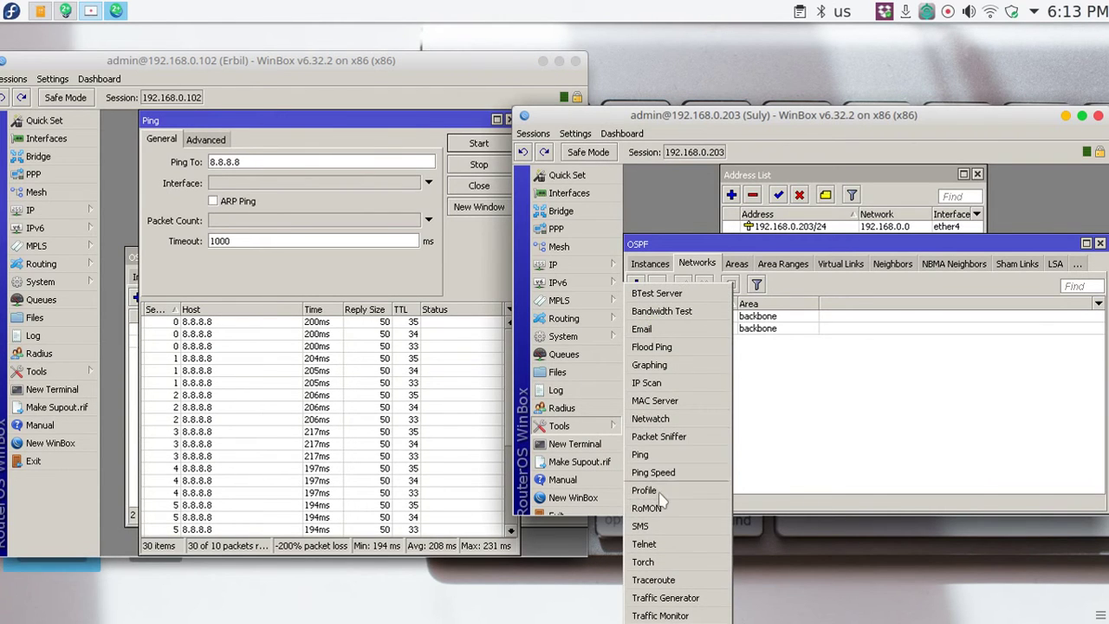
{"action": "left_click", "coordinate": [648, 454]}
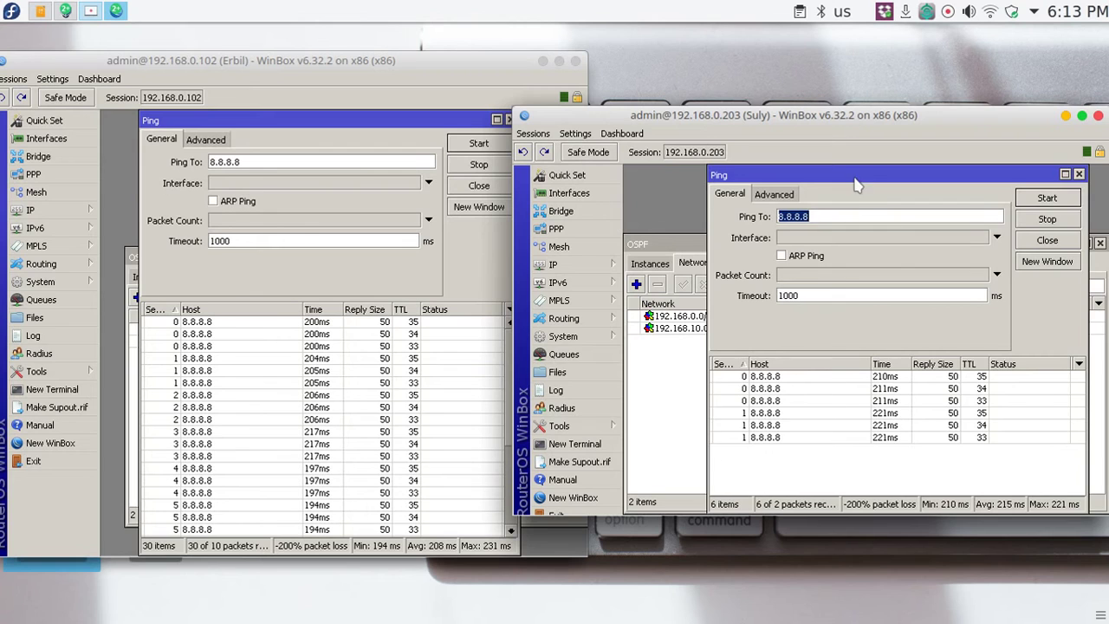
{"action": "left_click_drag", "start_coordinate": [856, 185], "coordinate": [887, 188]}
{"action": "left_click_drag", "start_coordinate": [360, 121], "coordinate": [431, 132]}
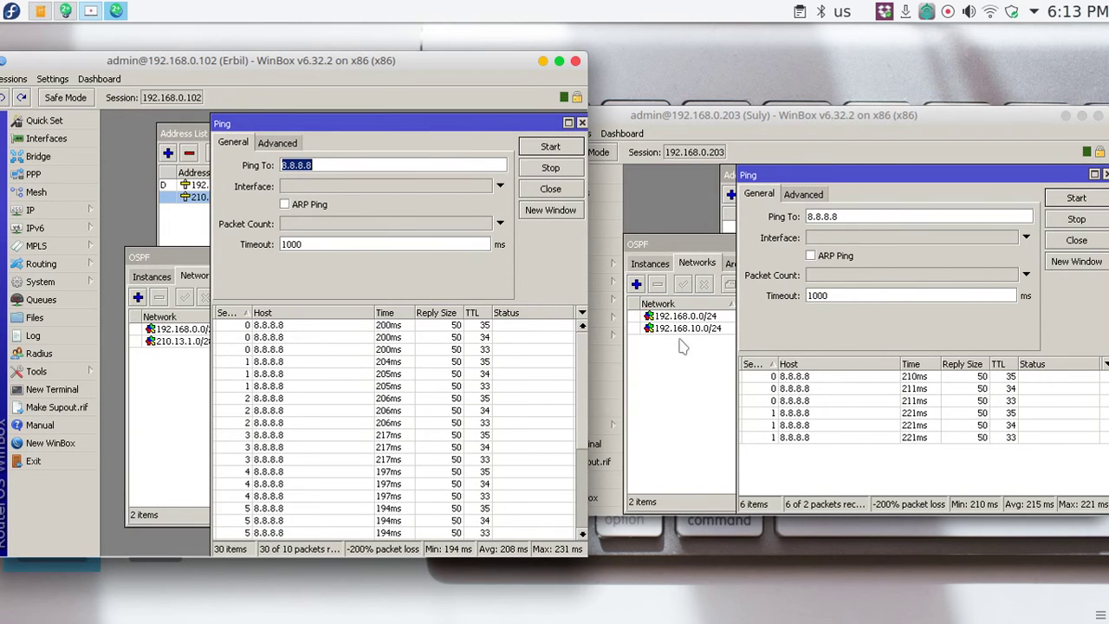
- Ping the Suly router's ether3 address 192.168.10.10 from the Erbil router, checking it in Suly's address list, and stop the test
{"action": "type", "text": "192.168.10."}
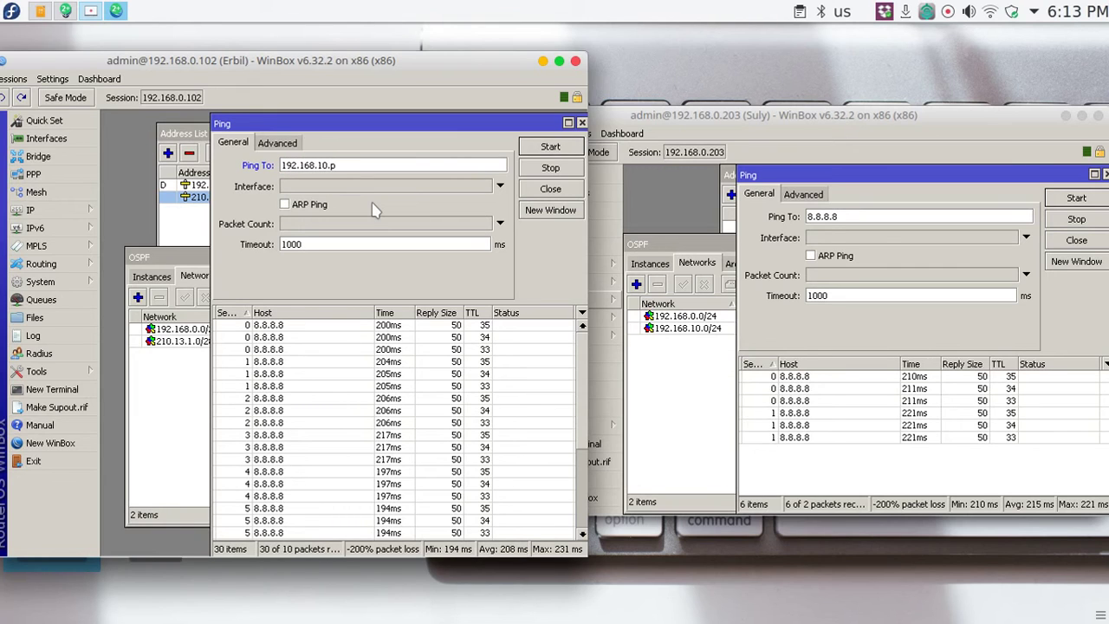
{"action": "left_click", "coordinate": [726, 176]}
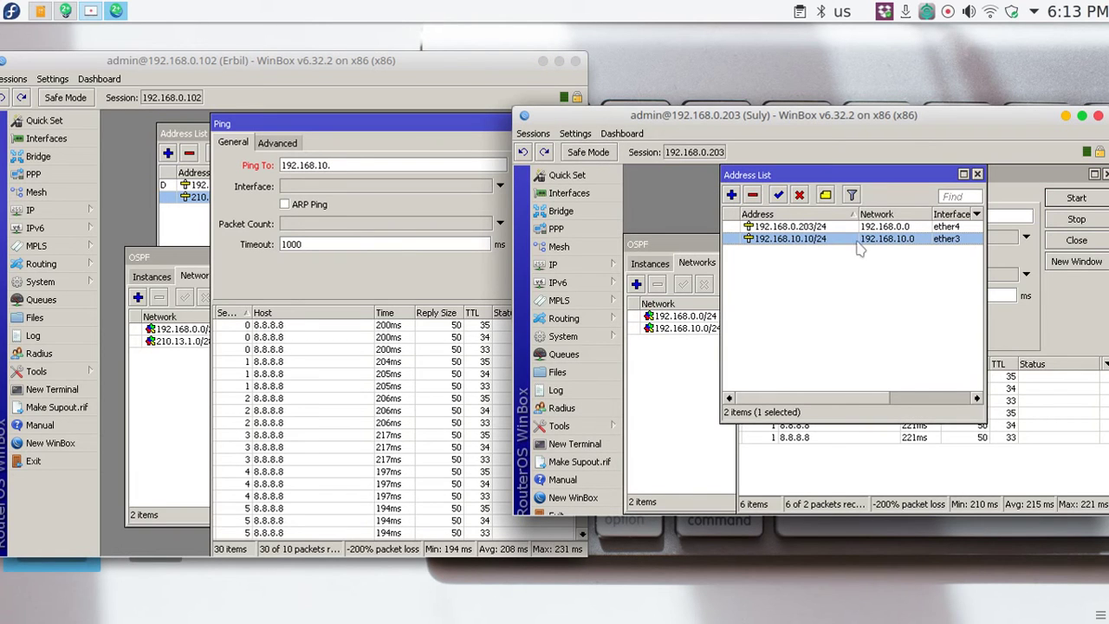
{"action": "left_click", "coordinate": [347, 169]}
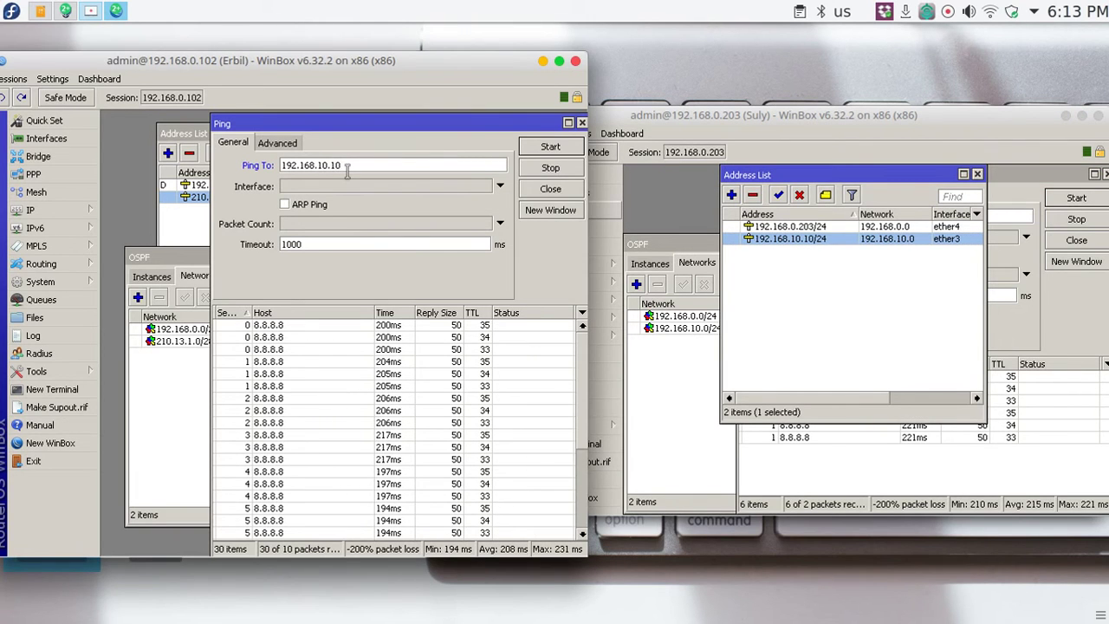
{"action": "left_click", "coordinate": [552, 146]}
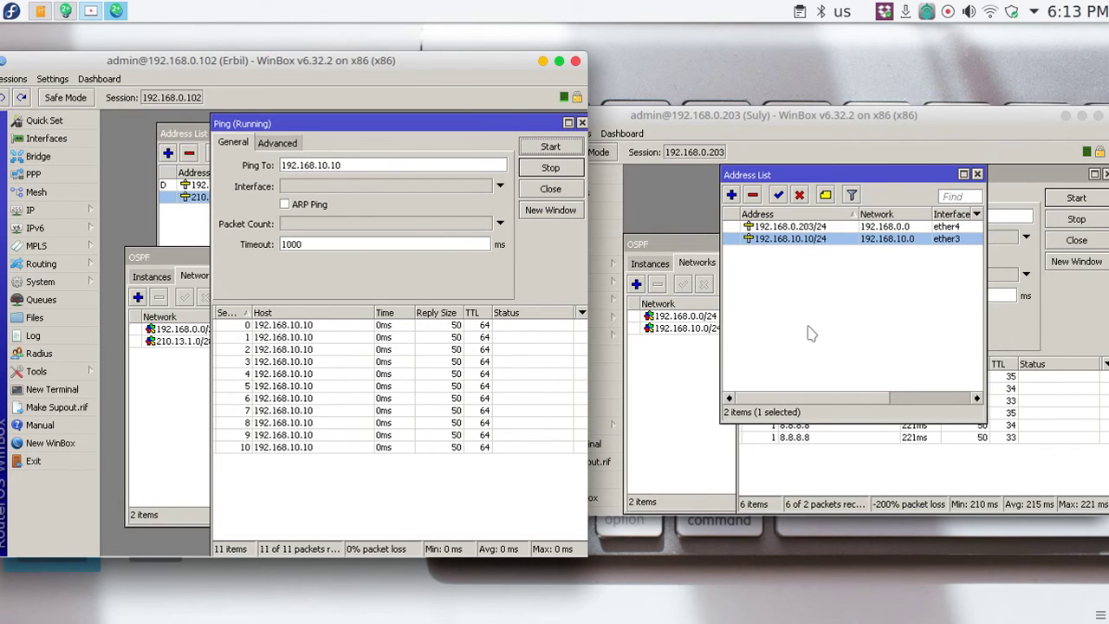
{"action": "left_click", "coordinate": [551, 167]}
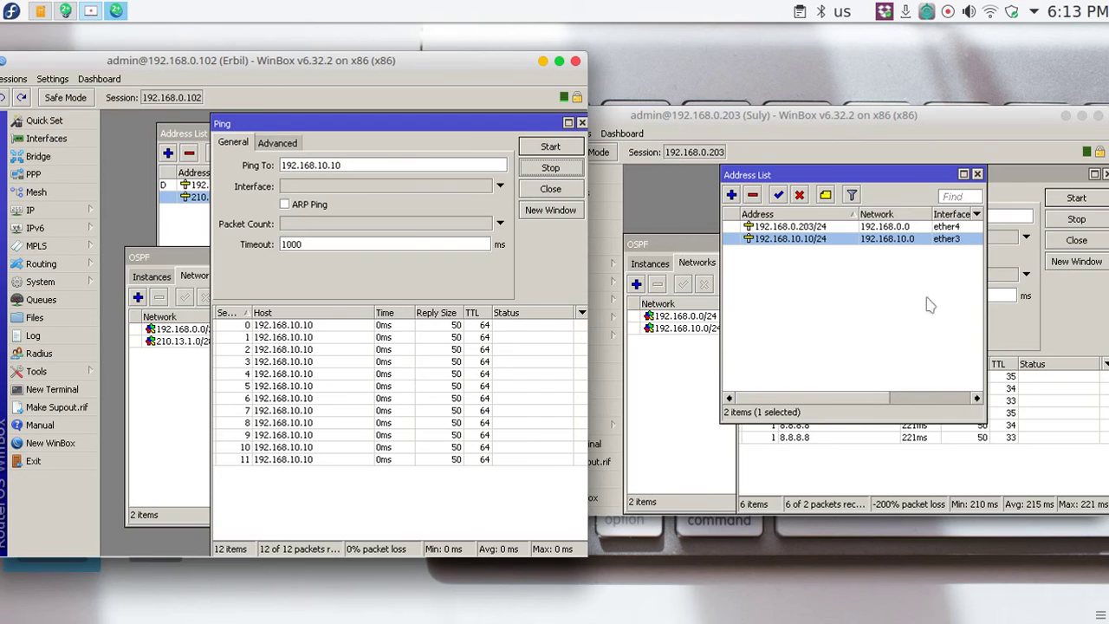
- Ping the Erbil router's ether3 address 210.13.1.10 from the Suly router, checking it in Erbil's address list, and stop the test
{"action": "left_click_drag", "start_coordinate": [937, 181], "coordinate": [877, 176]}
{"action": "left_click", "coordinate": [933, 175]}
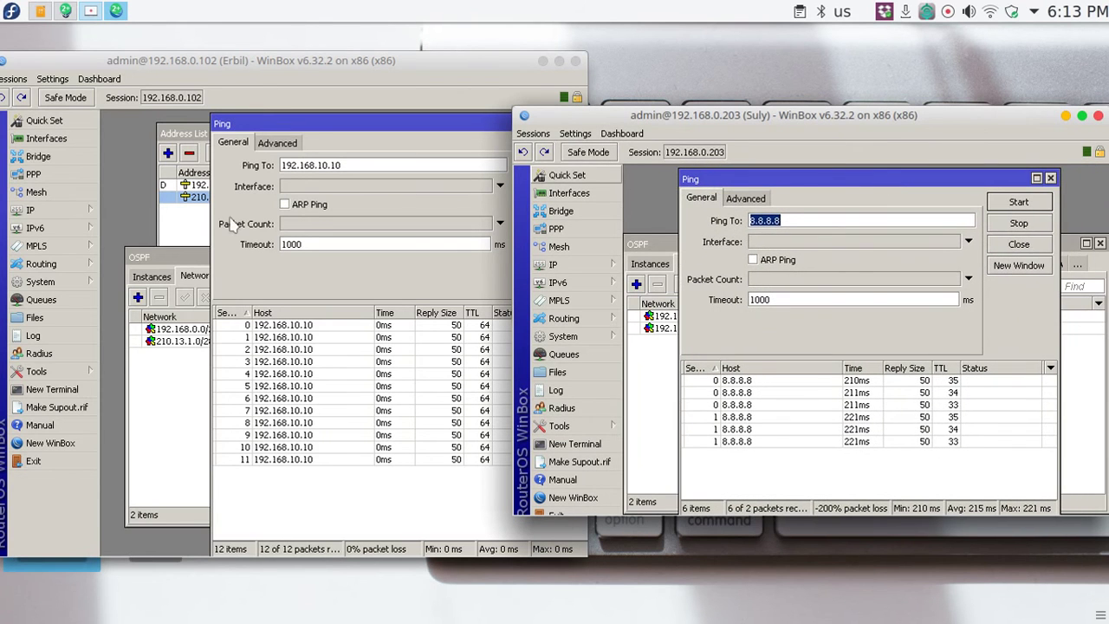
{"action": "left_click", "coordinate": [196, 145]}
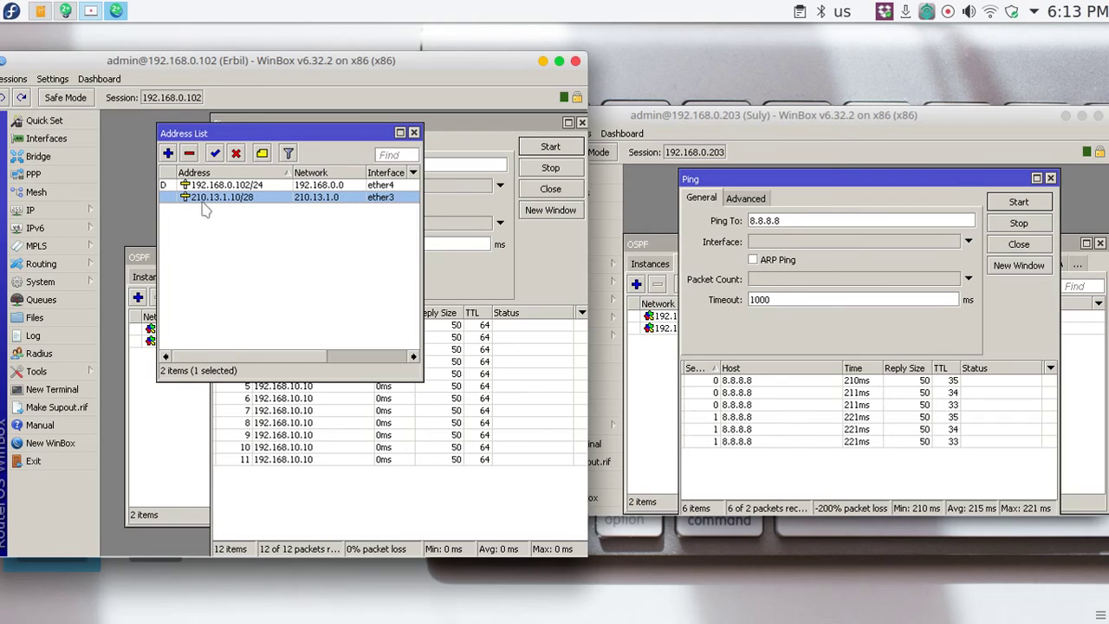
{"action": "left_click", "coordinate": [836, 231]}
{"action": "double_click", "coordinate": [828, 219]}
{"action": "type", "text": "210.13.1.10"}
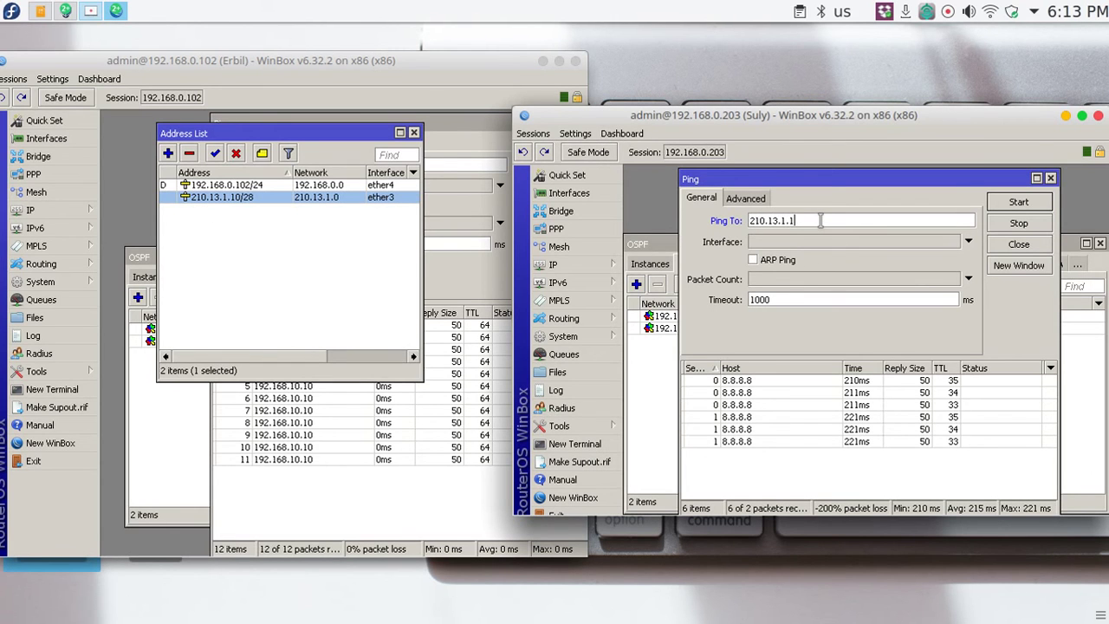
{"action": "left_click", "coordinate": [1038, 206]}
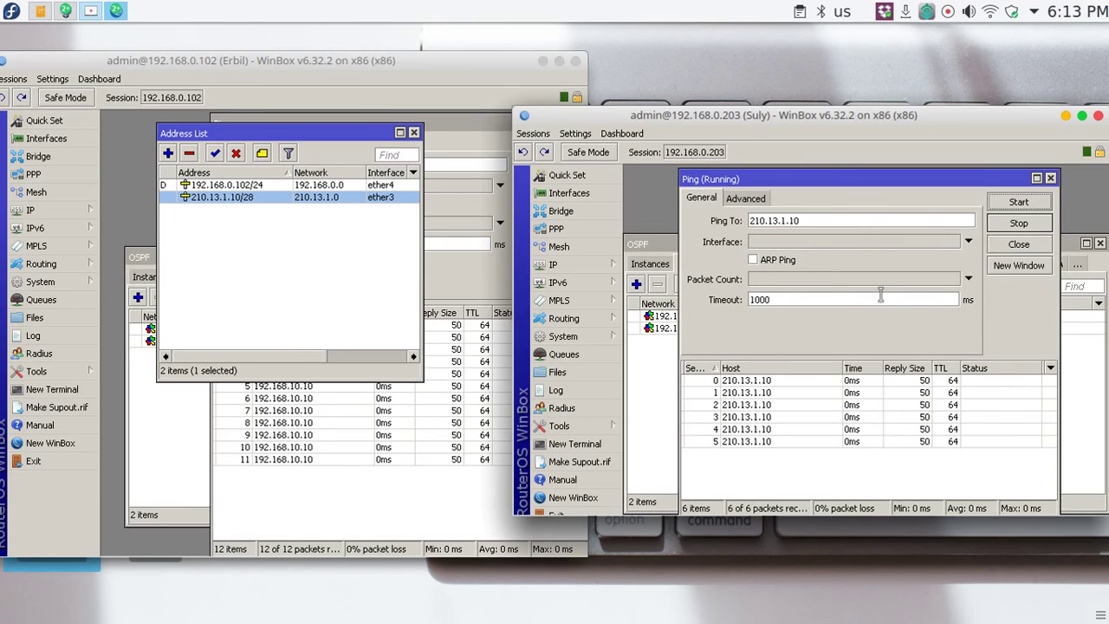
{"action": "left_click", "coordinate": [1014, 223]}
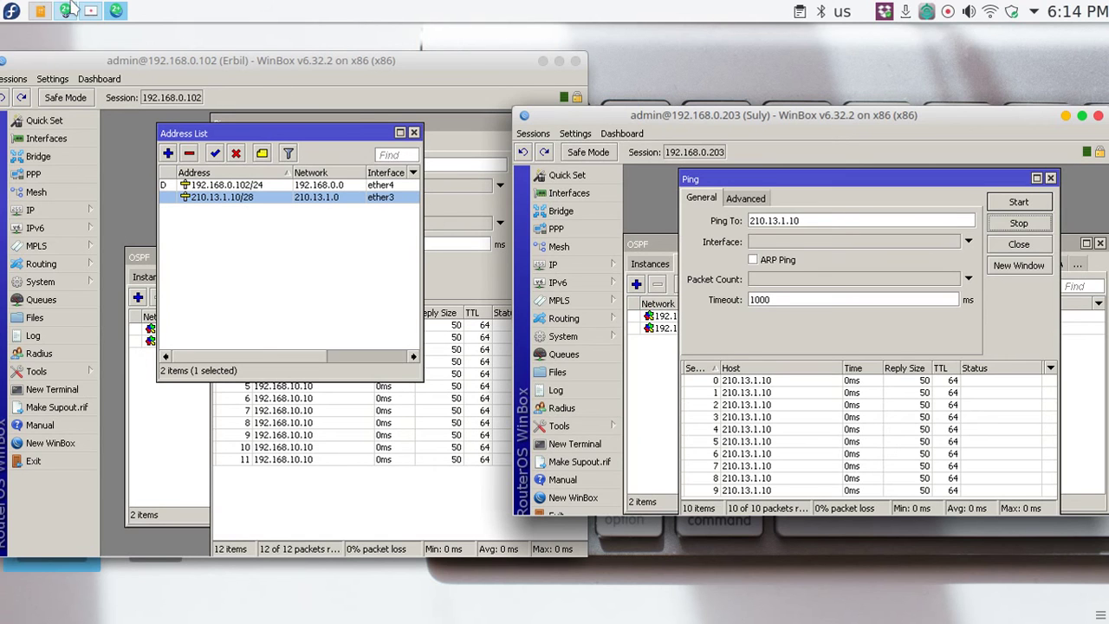
- Review the backbone area diagram in LibreOffice Draw against the Suly router's OSPF networks in WinBox, finishing on the diagram
{"action": "left_click", "coordinate": [40, 11]}
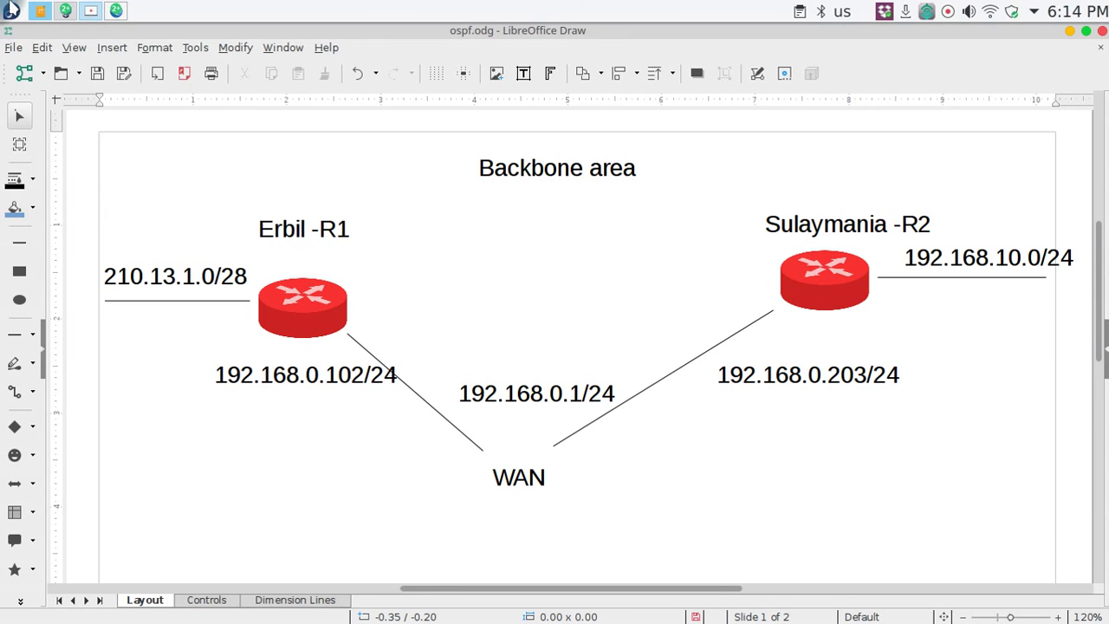
{"action": "left_click", "coordinate": [40, 10]}
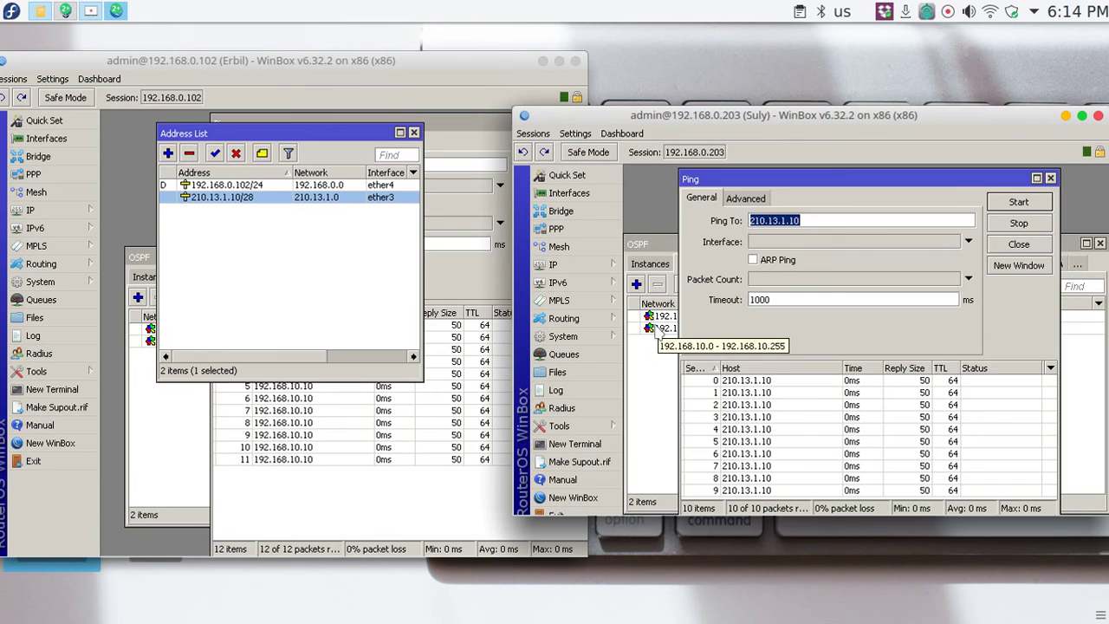
{"action": "left_click", "coordinate": [657, 330]}
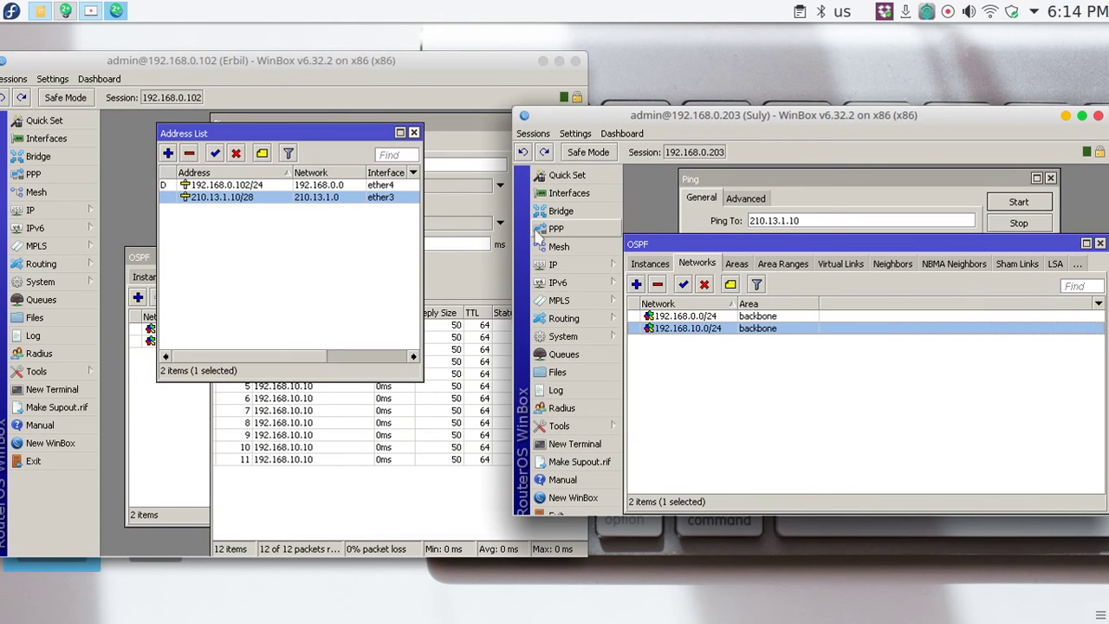
{"action": "left_click", "coordinate": [39, 11]}
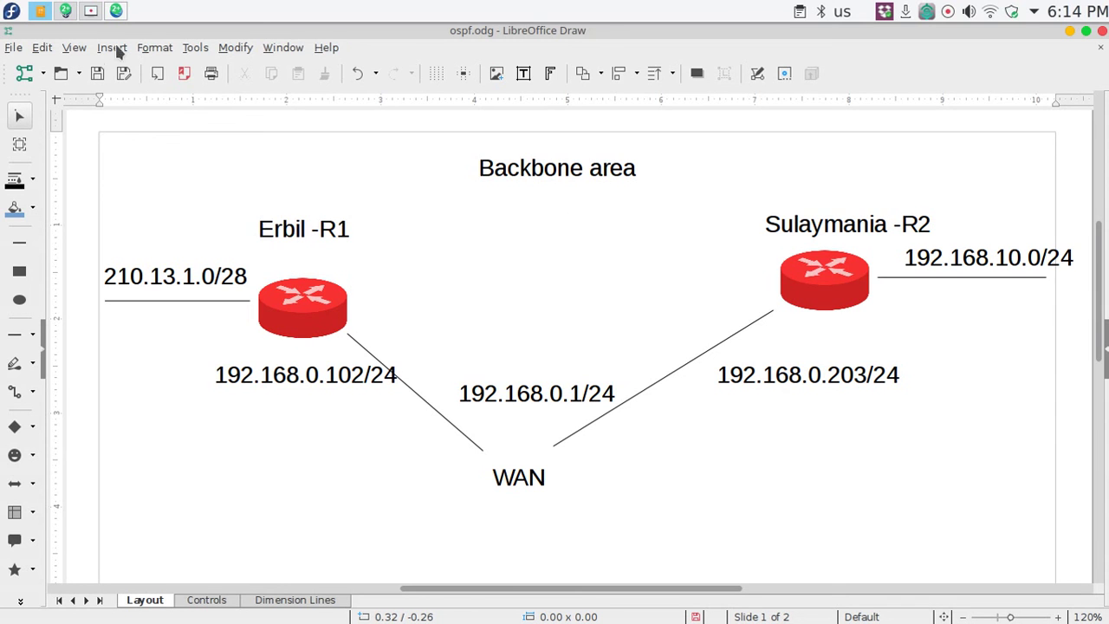
{"action": "left_click", "coordinate": [92, 10]}
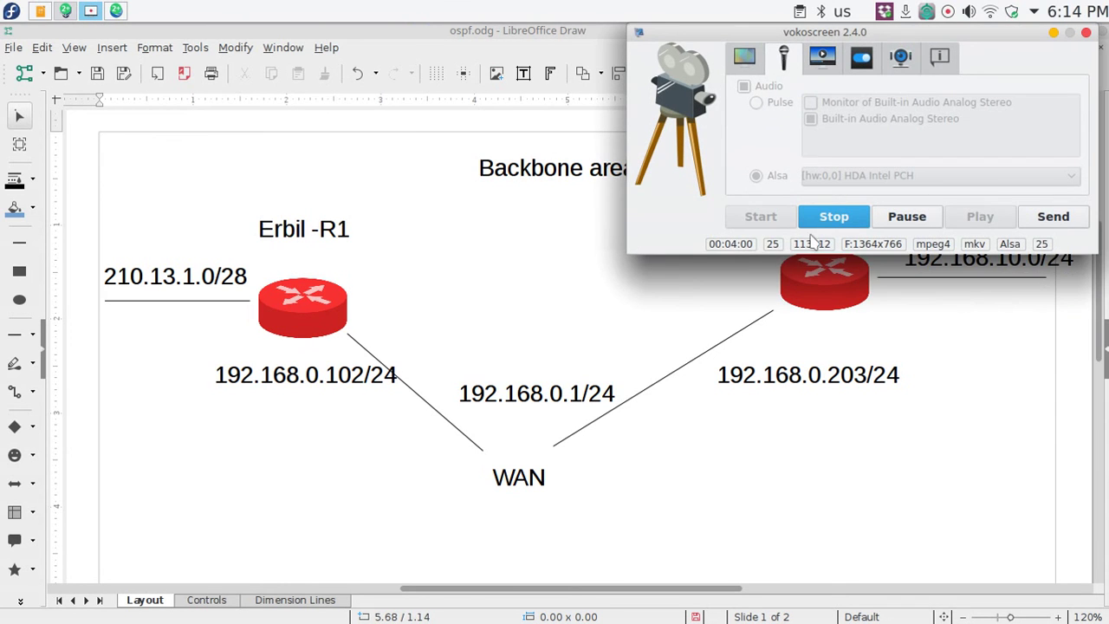